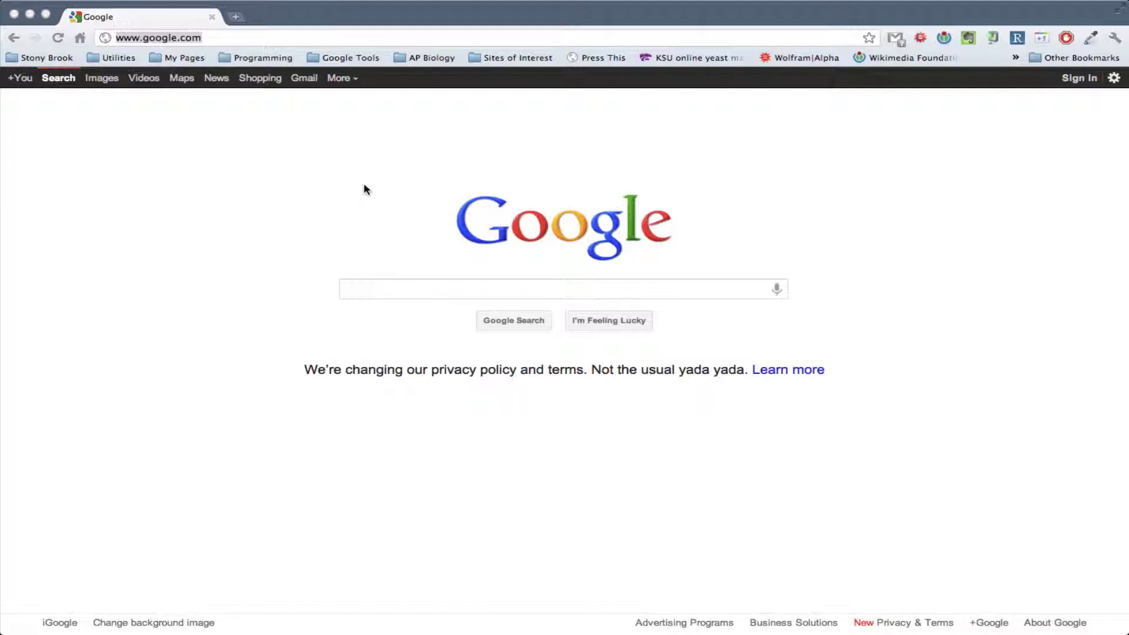
left_click(243, 33)
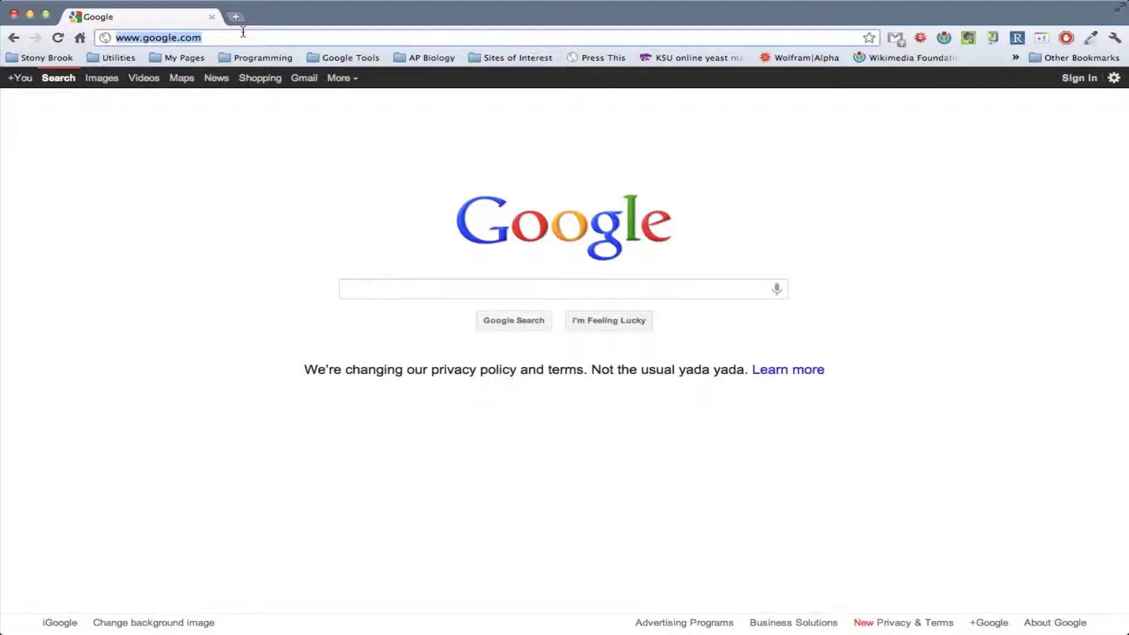
key("BackSpace")
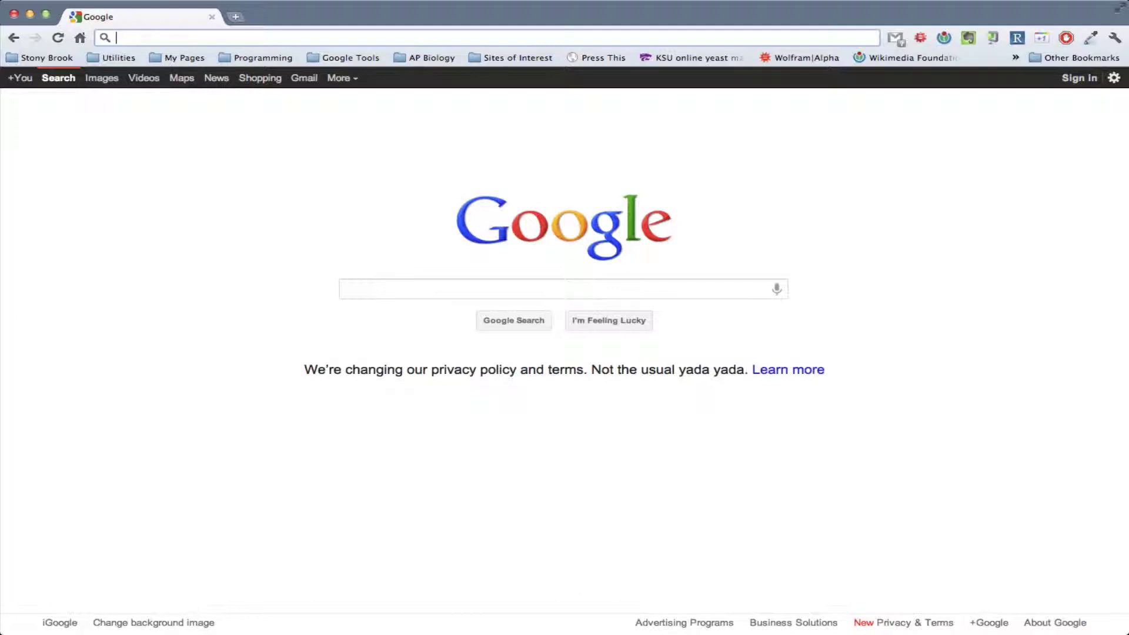
type("http")
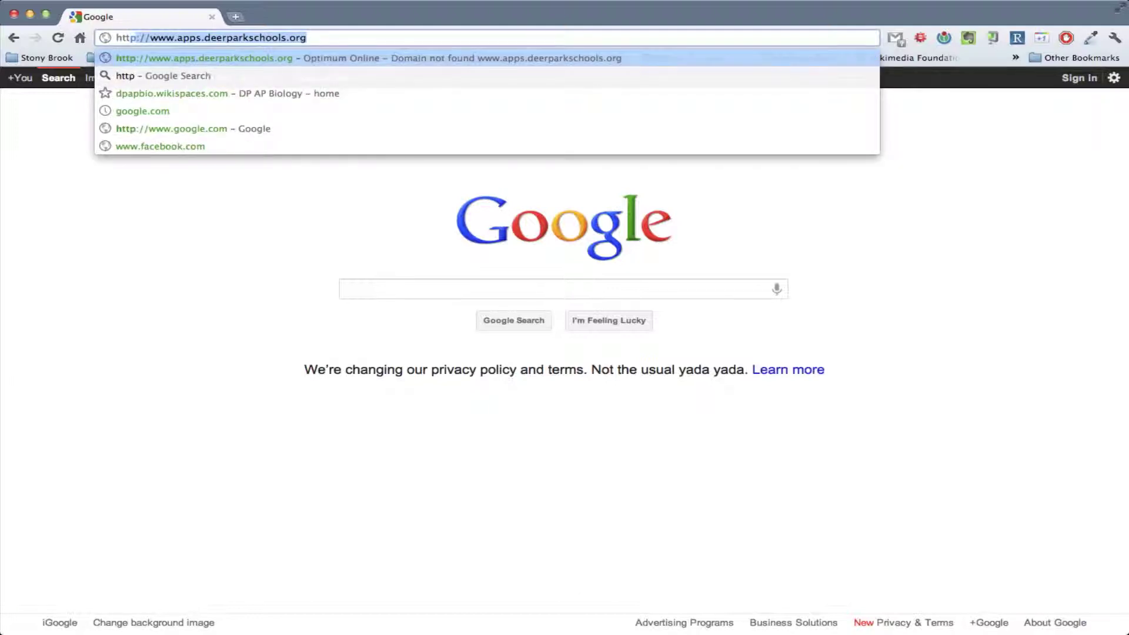
type("://")
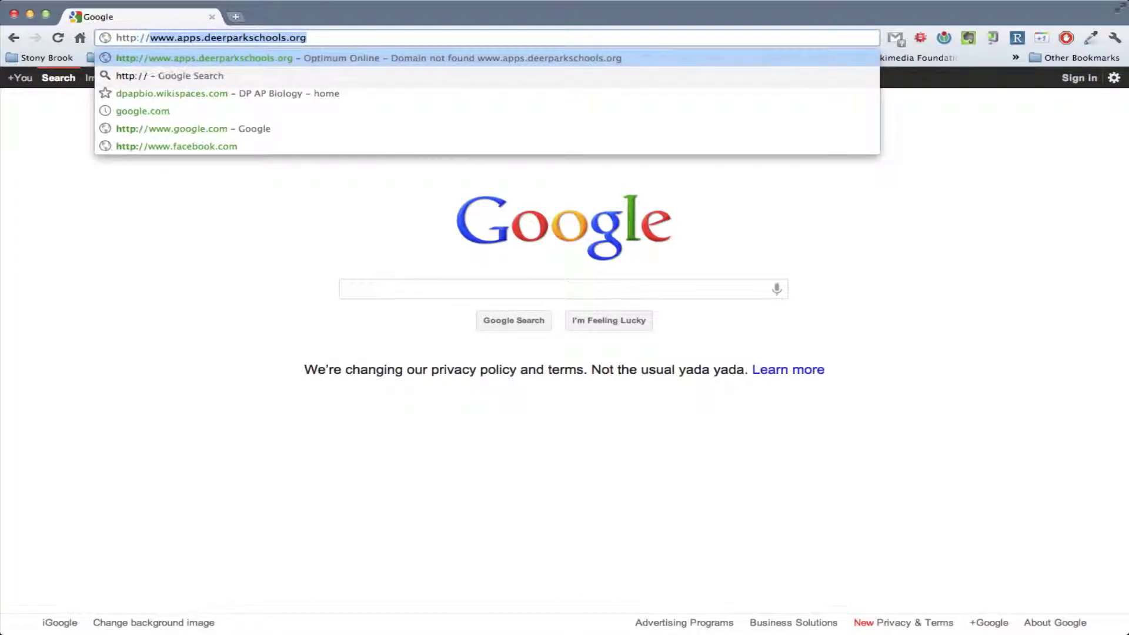
type("a")
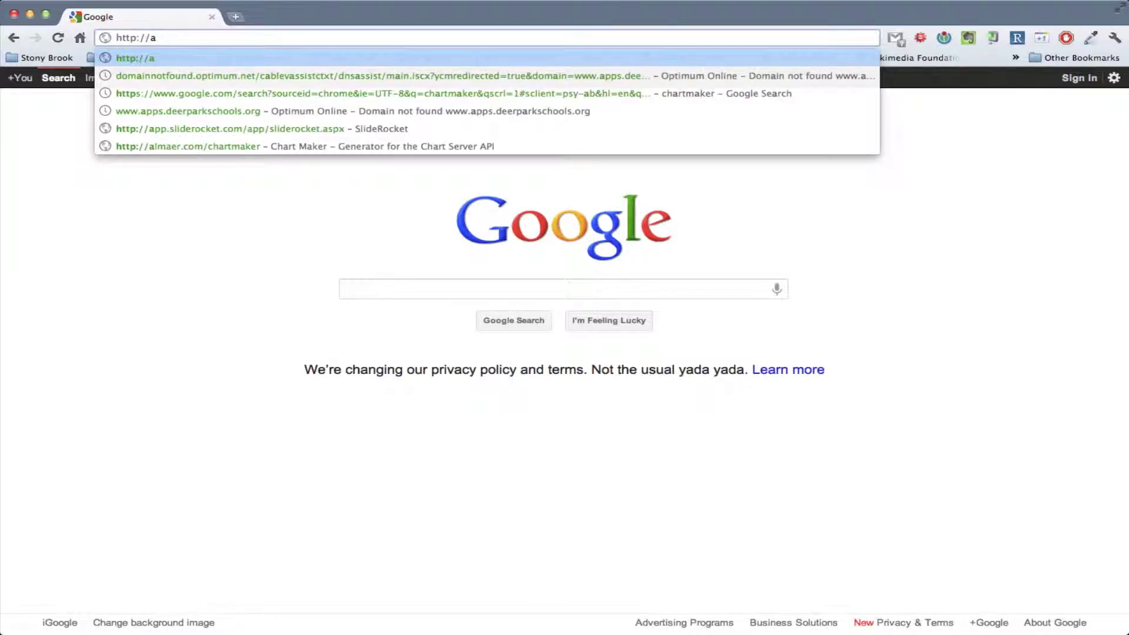
type("pps.deerp")
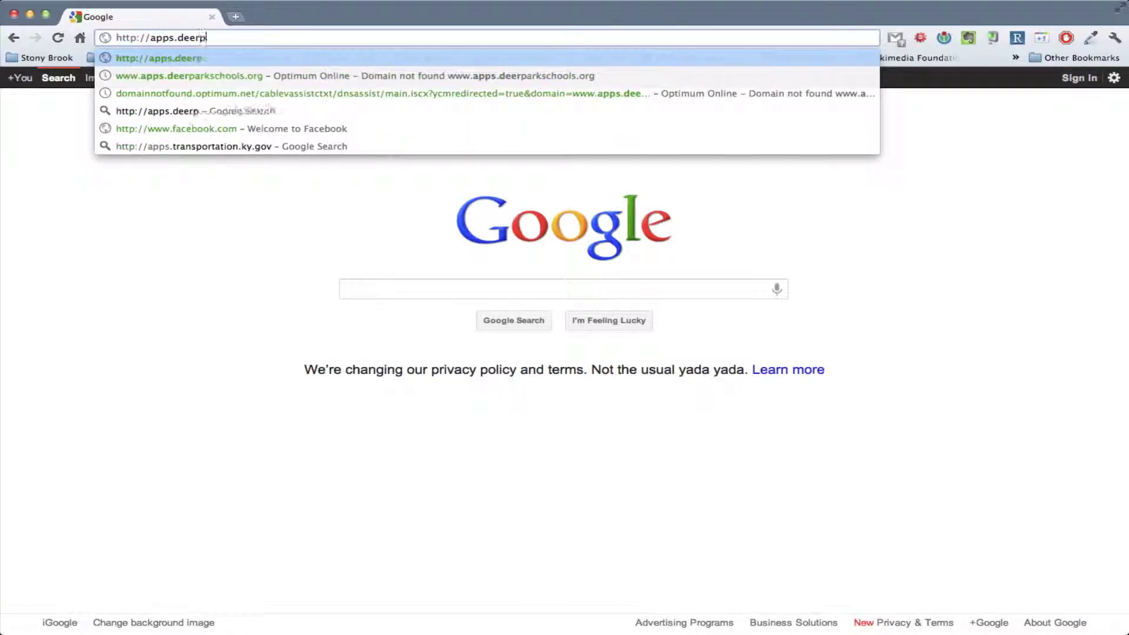
type("arkschools.org")
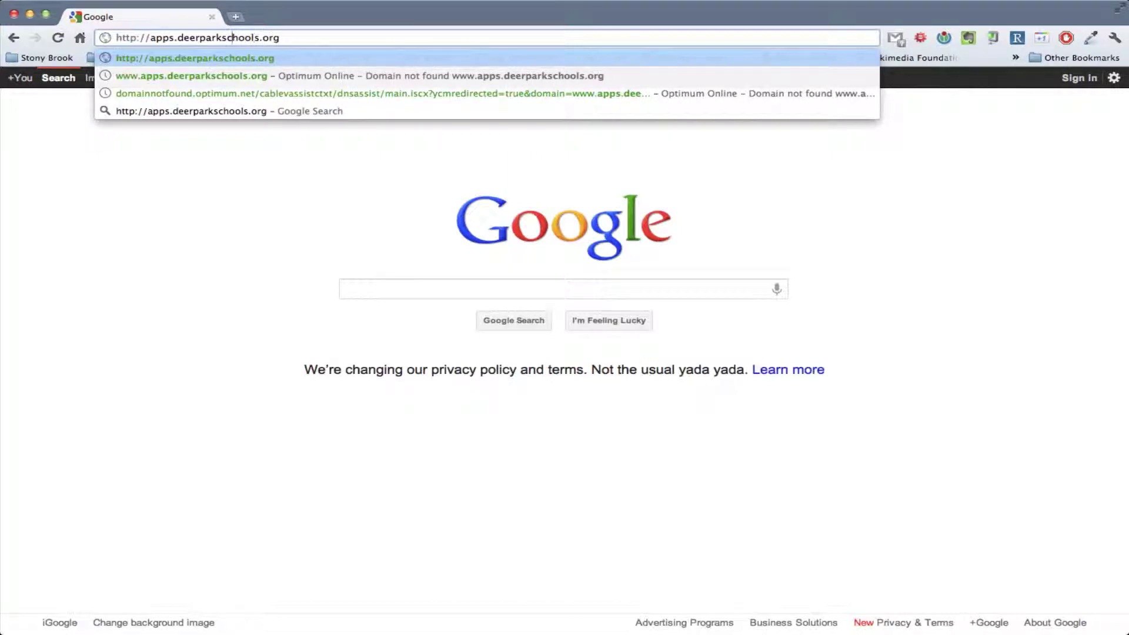
left_click(189, 37)
- Load the school apps site and sign in with the account username and password
key("Return")
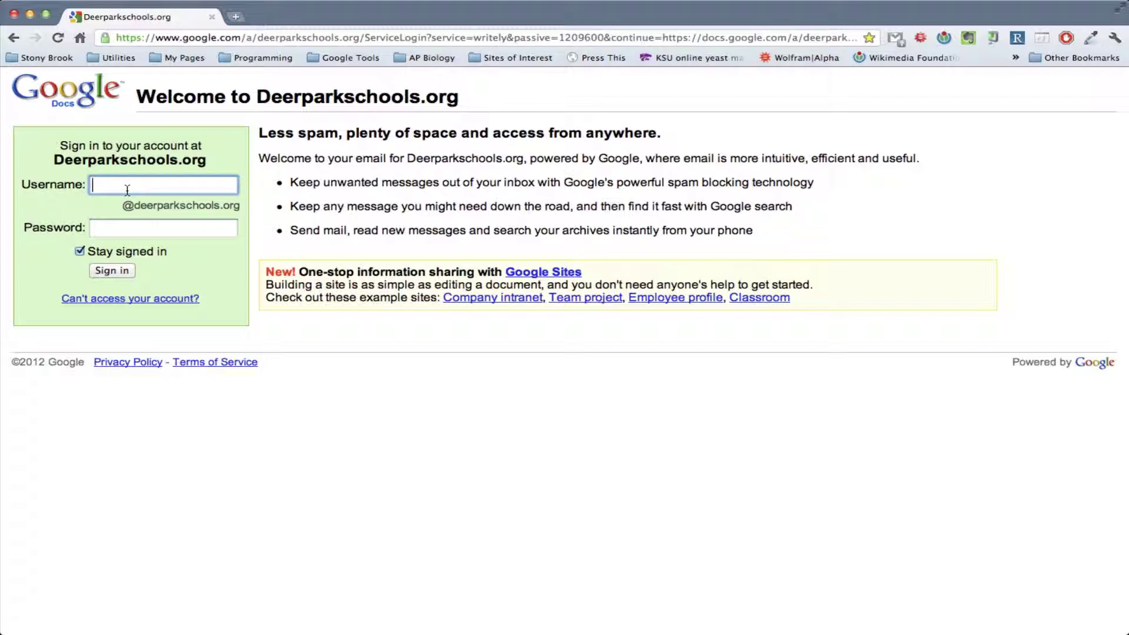
type("knuffke.d")
key("Tab")
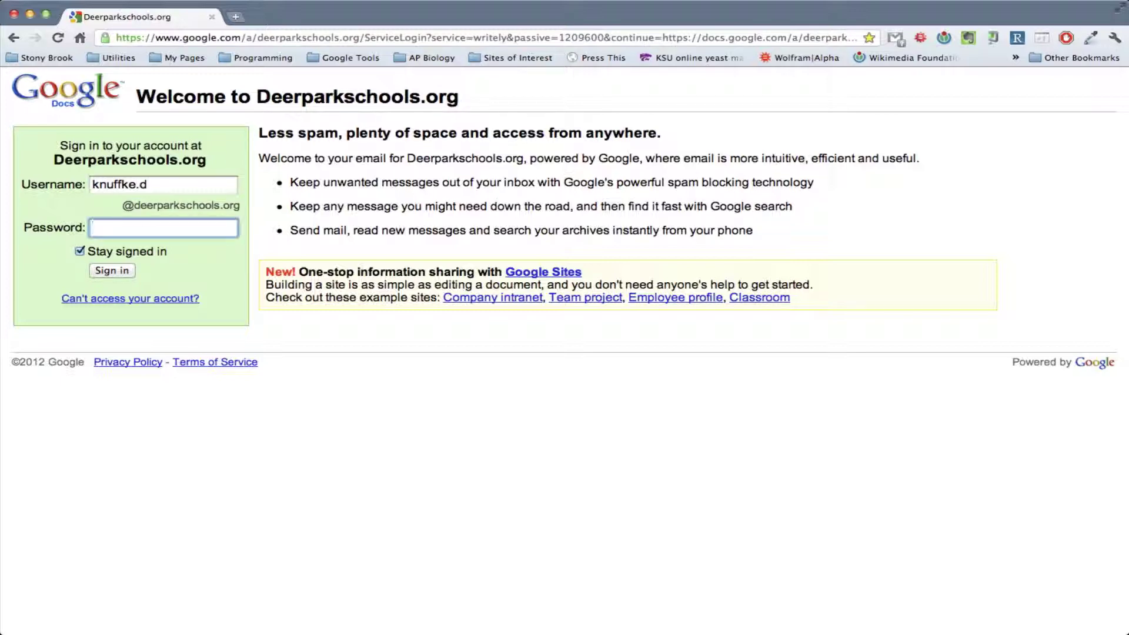
type("••••••••••")
key("Return")
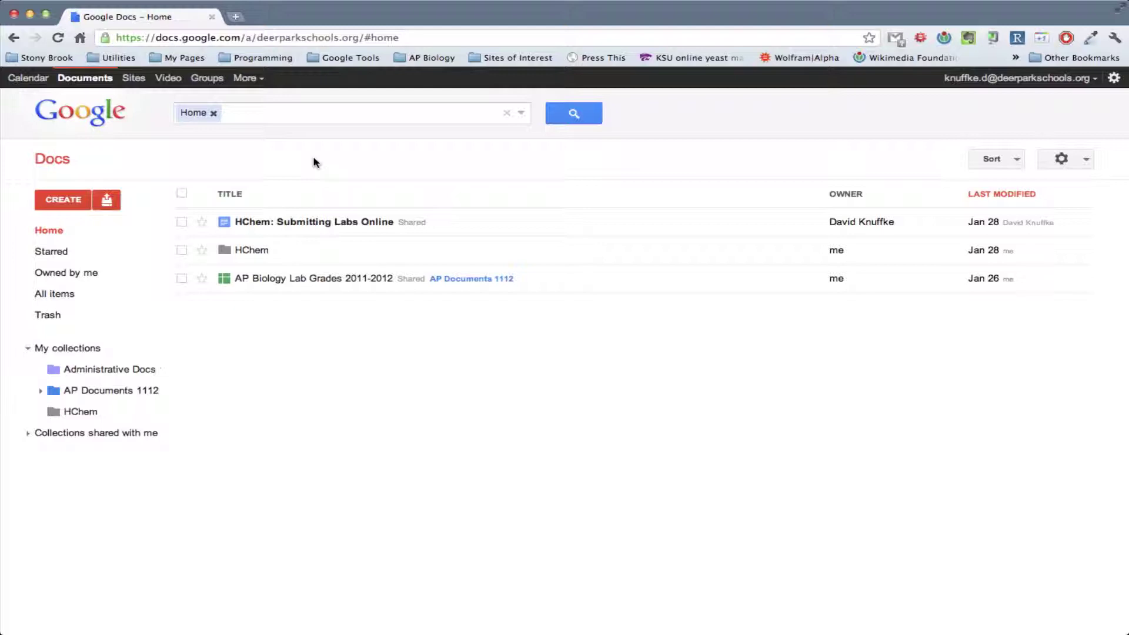
- Remove the Home filter to list all items, show advanced search, and open CREATE
left_click(264, 112)
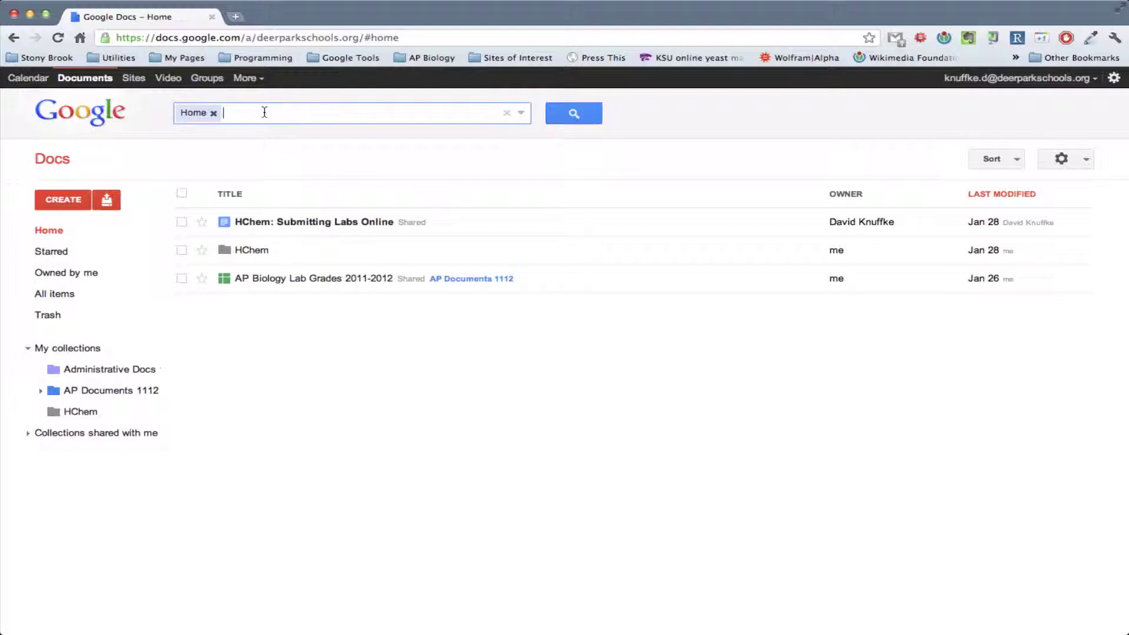
key("BackSpace")
key("BackSpace")
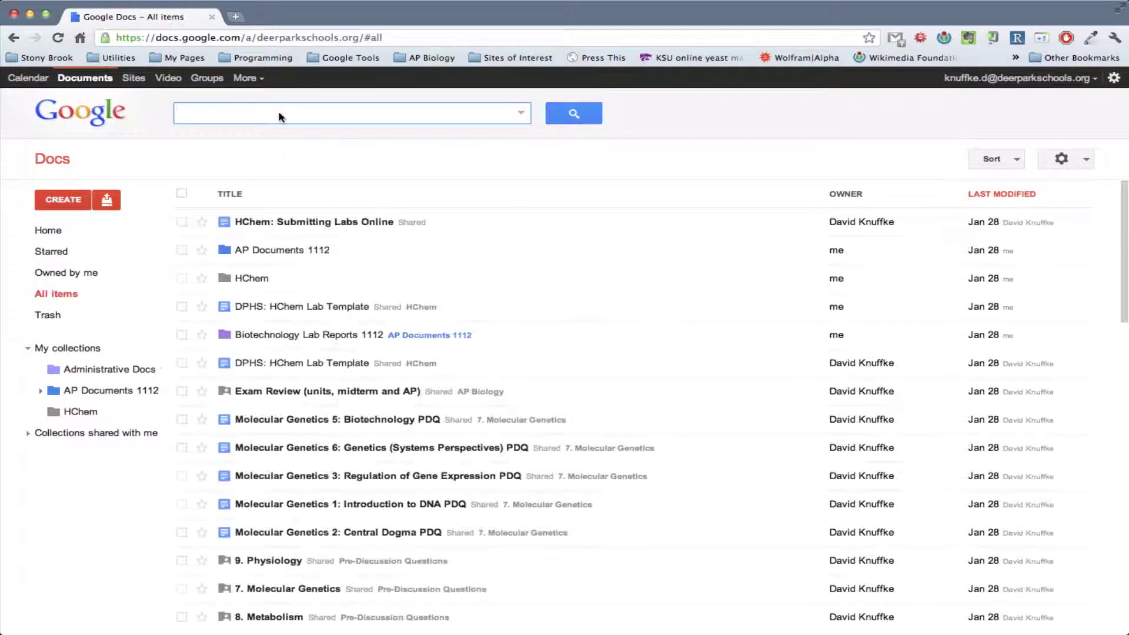
left_click(523, 112)
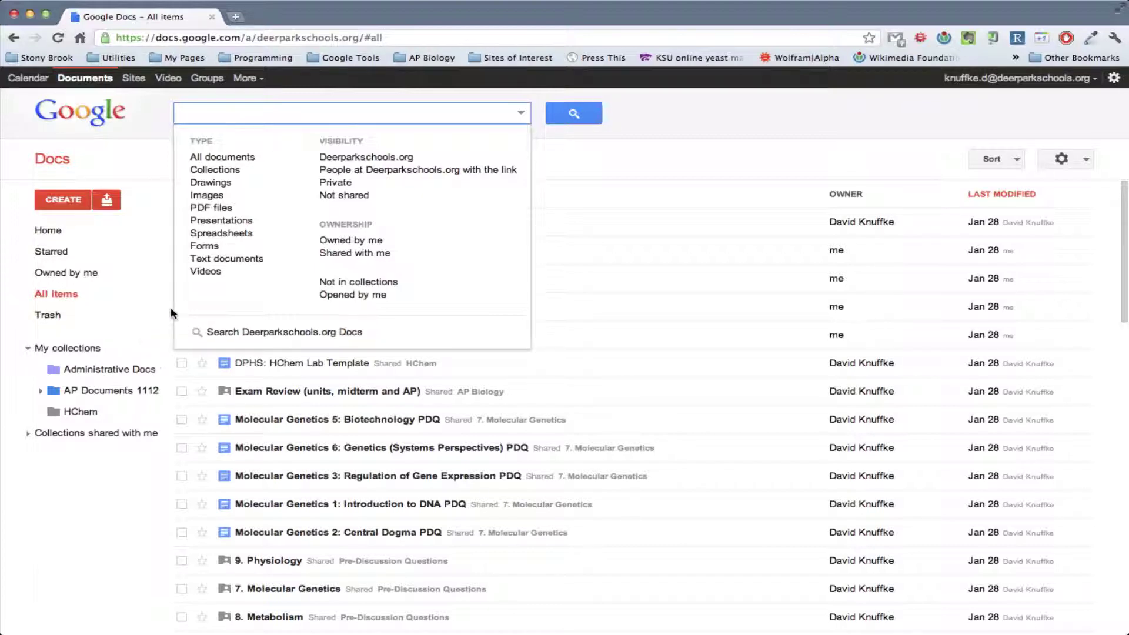
left_click(66, 199)
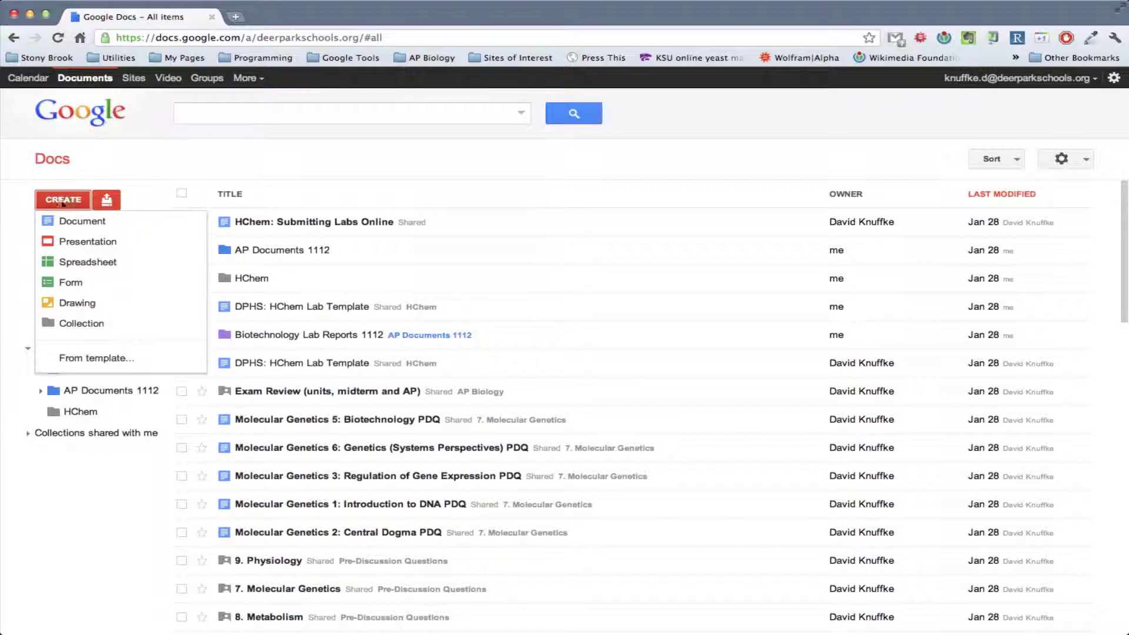
- Open the template gallery and search the public templates for 'DPHS Hchem'
left_click(72, 358)
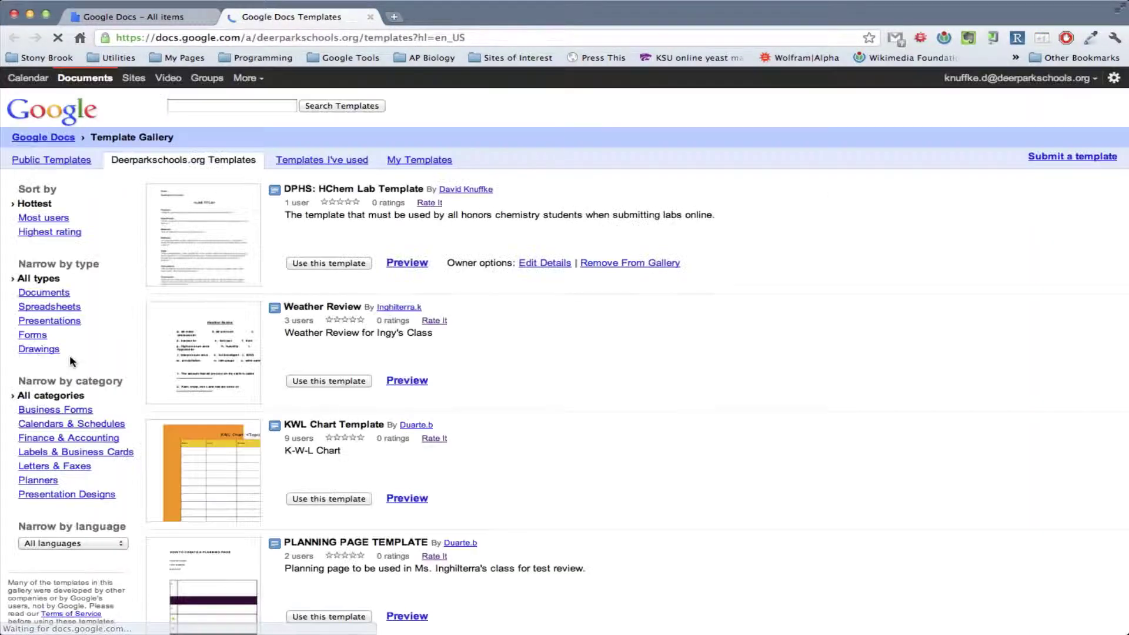
left_click(78, 162)
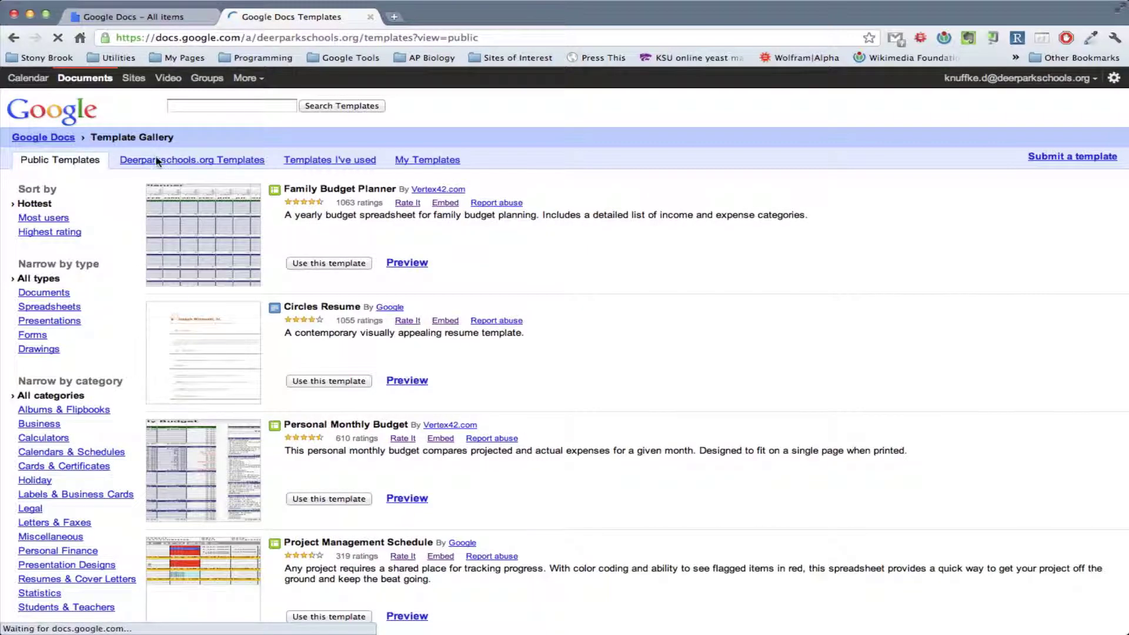
left_click(156, 161)
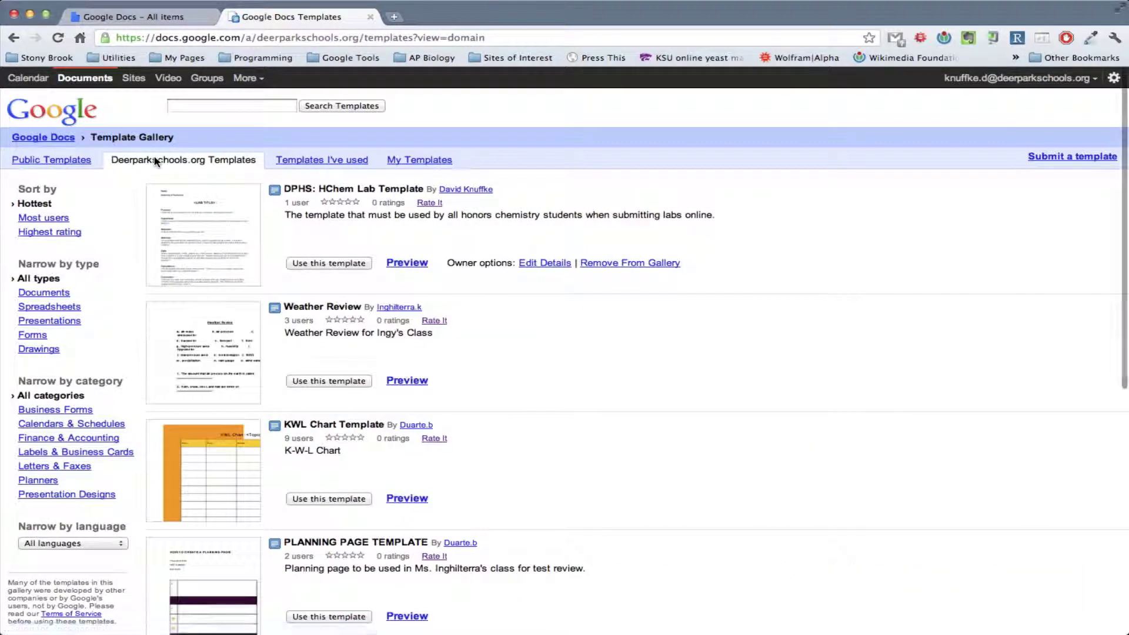
left_click(189, 106)
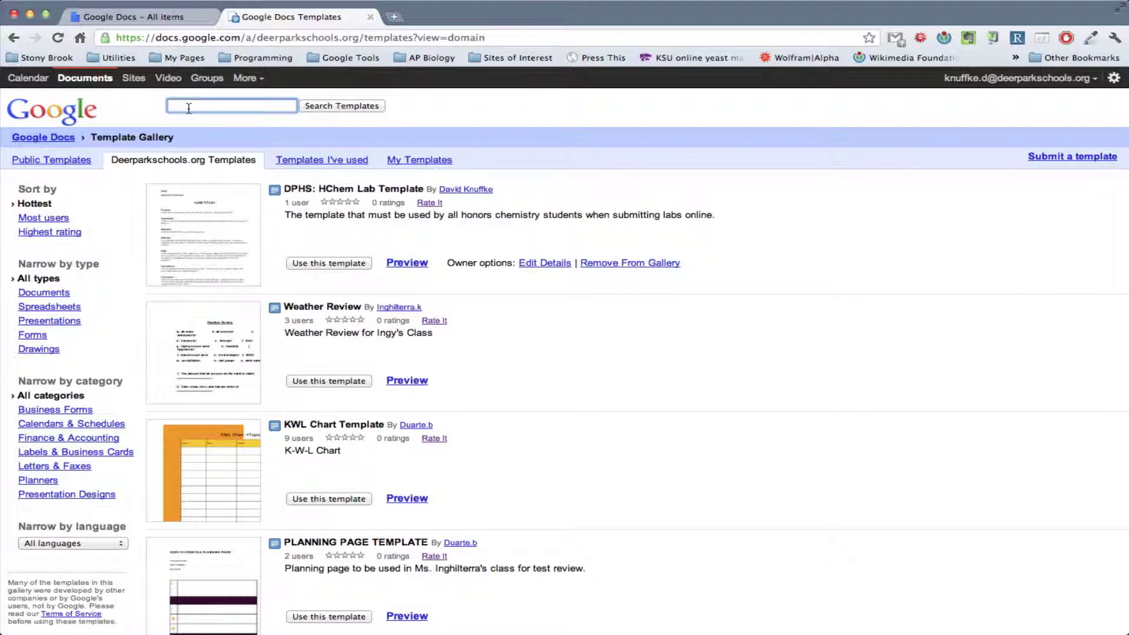
left_click(88, 160)
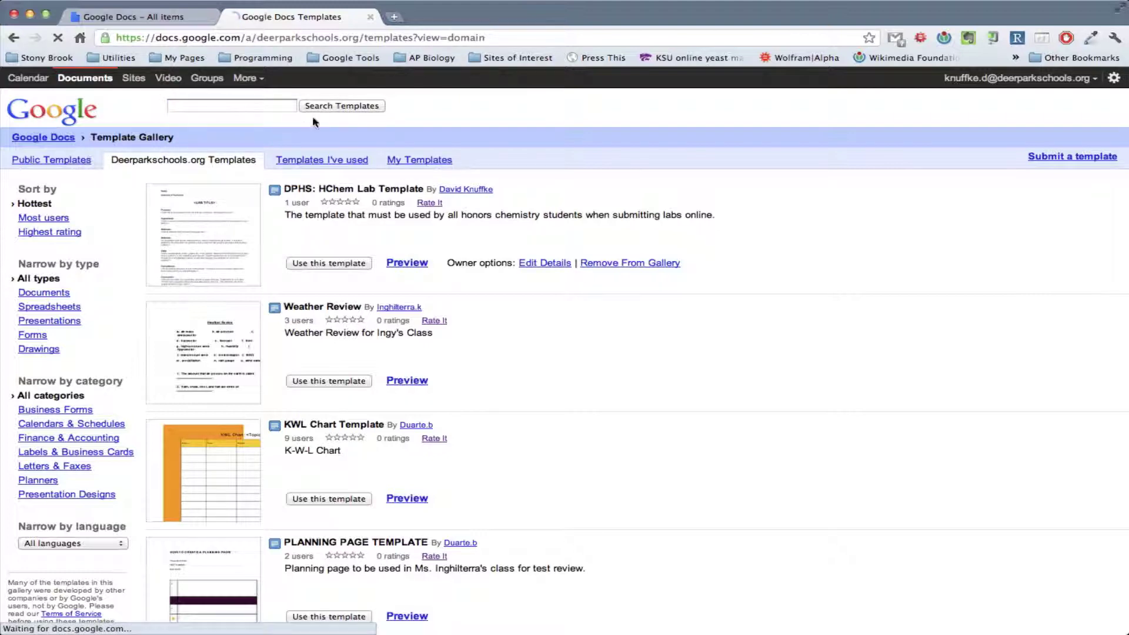
left_click(234, 110)
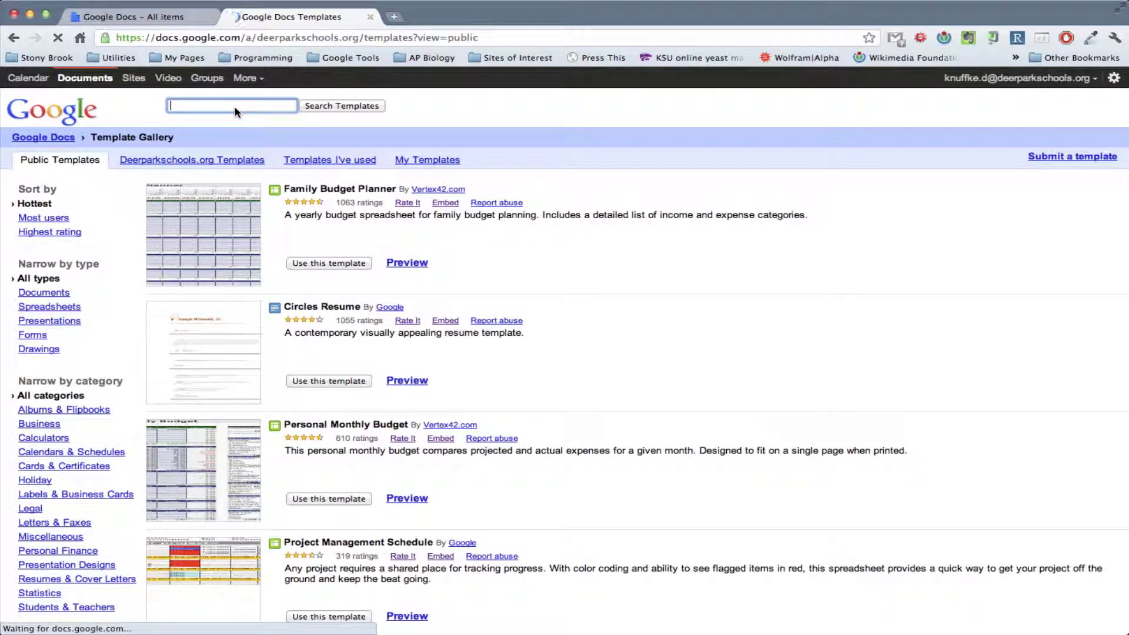
type("DPHS ")
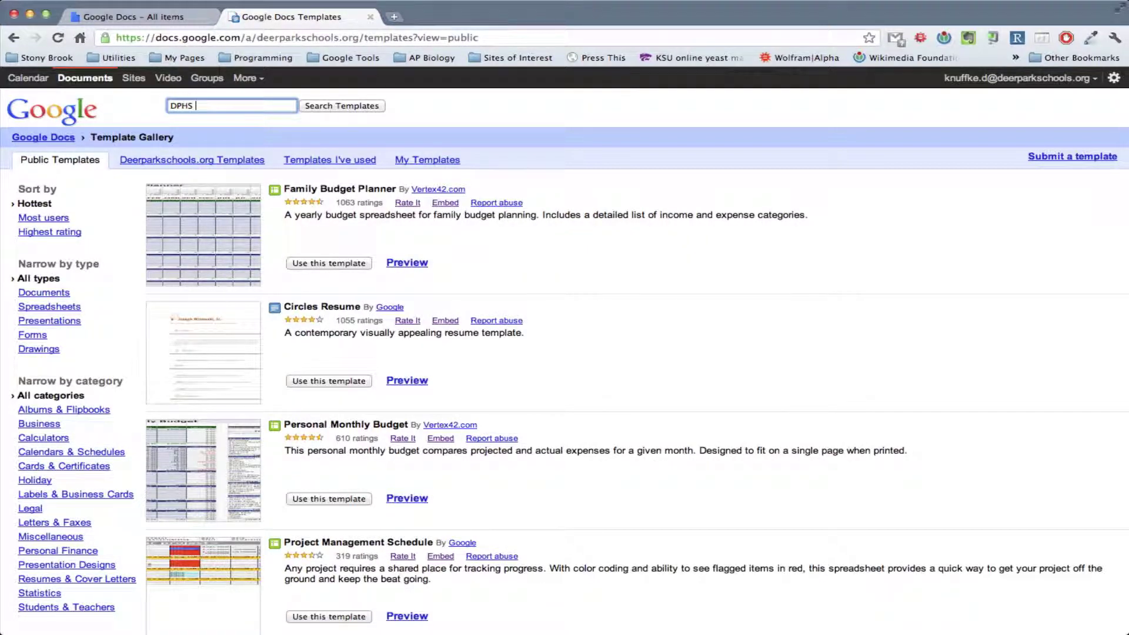
type("Hchem")
key("Return")
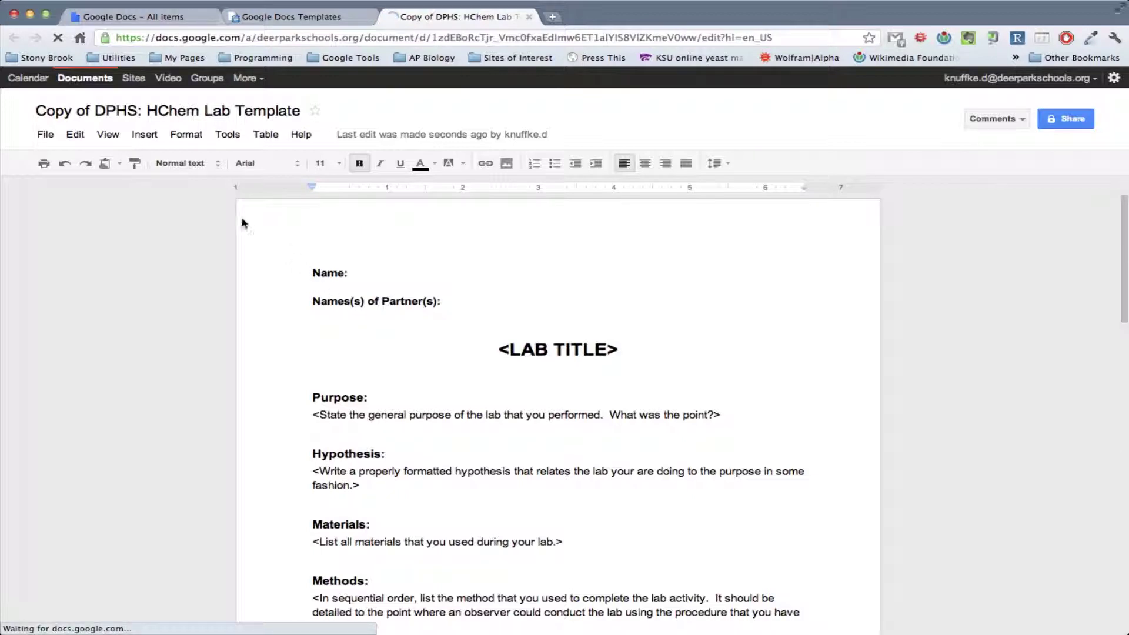
- Rename the template copy to the author's surname followed by 'Sample Lab'
left_click(214, 113)
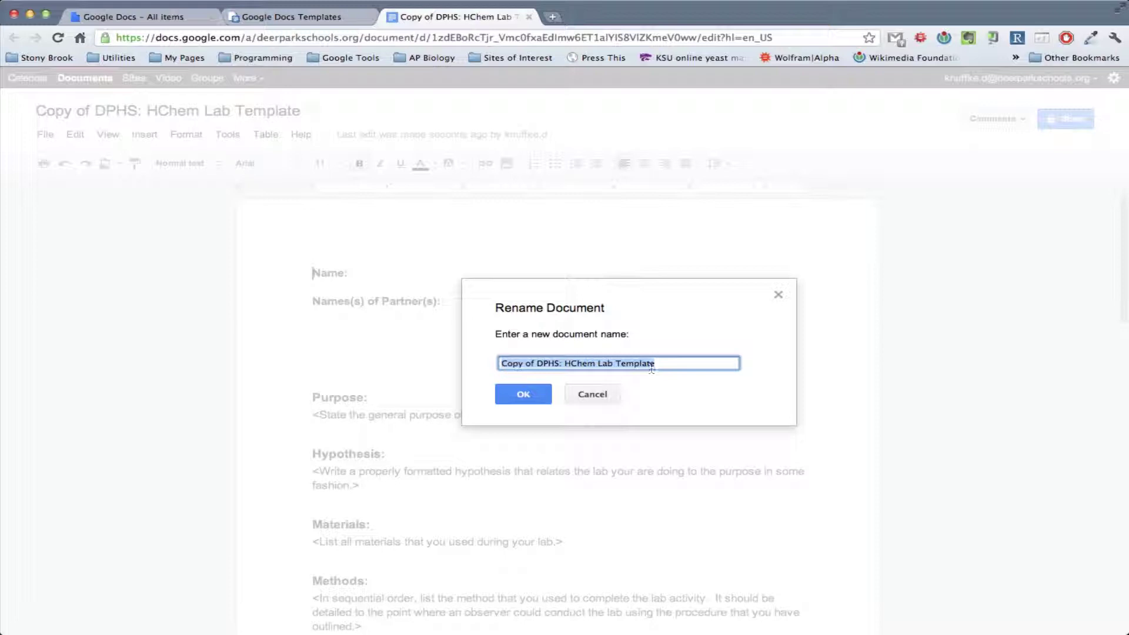
key("BackSpace")
type("Knuffke")
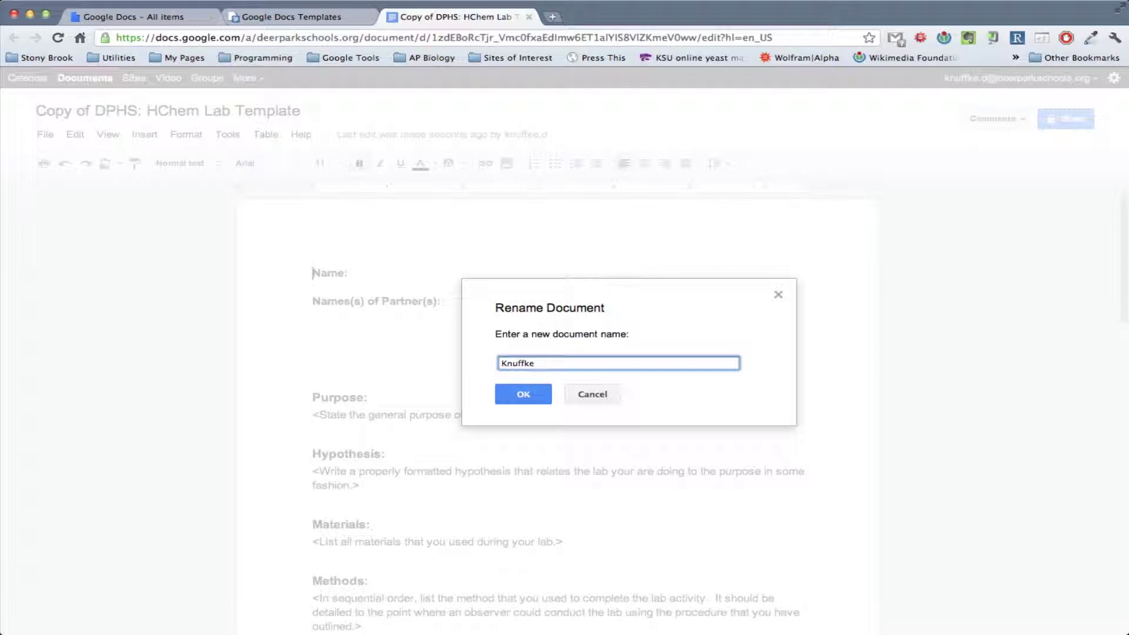
type(" Sample Lab")
left_click(528, 391)
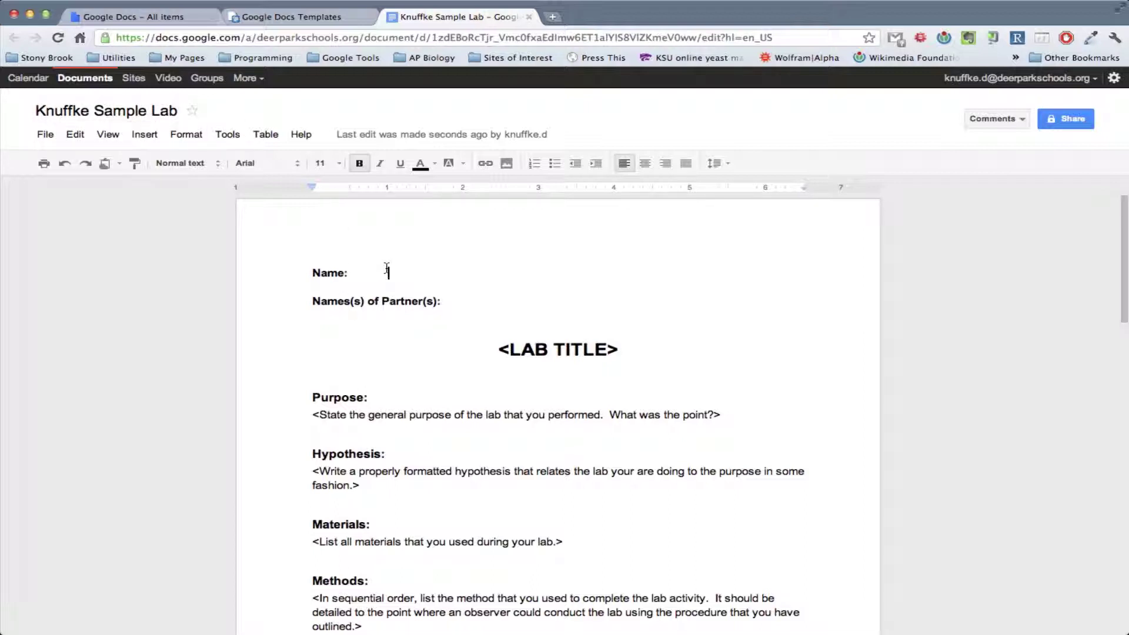
- Enter the student's full name after Name: and move to the partners line
key("BackSpace")
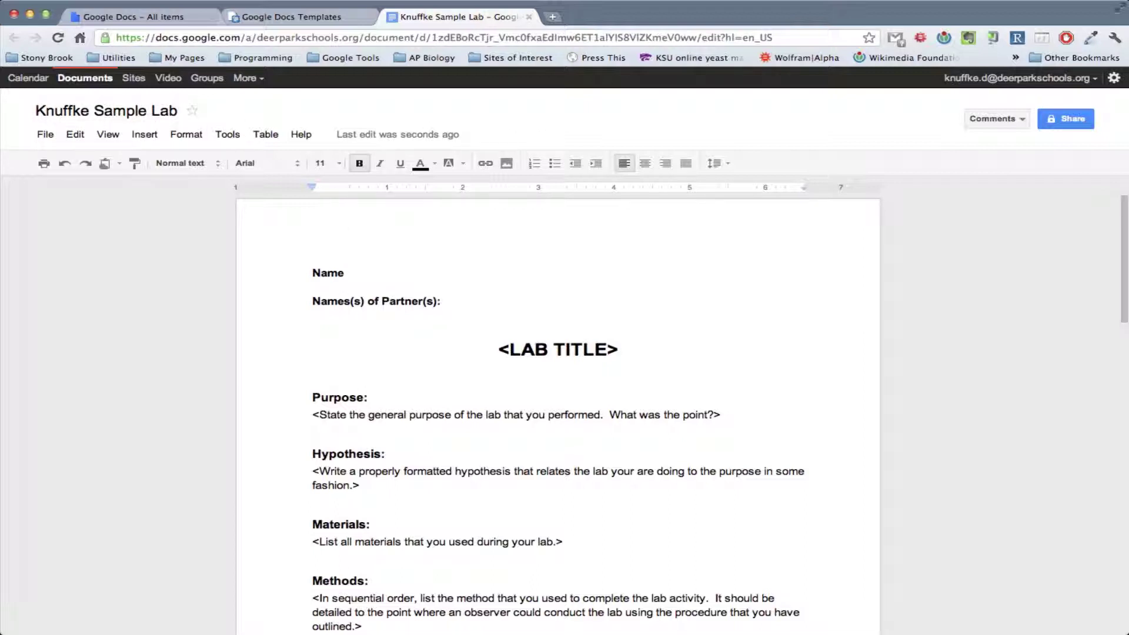
type("David Knuffke")
left_click(454, 305)
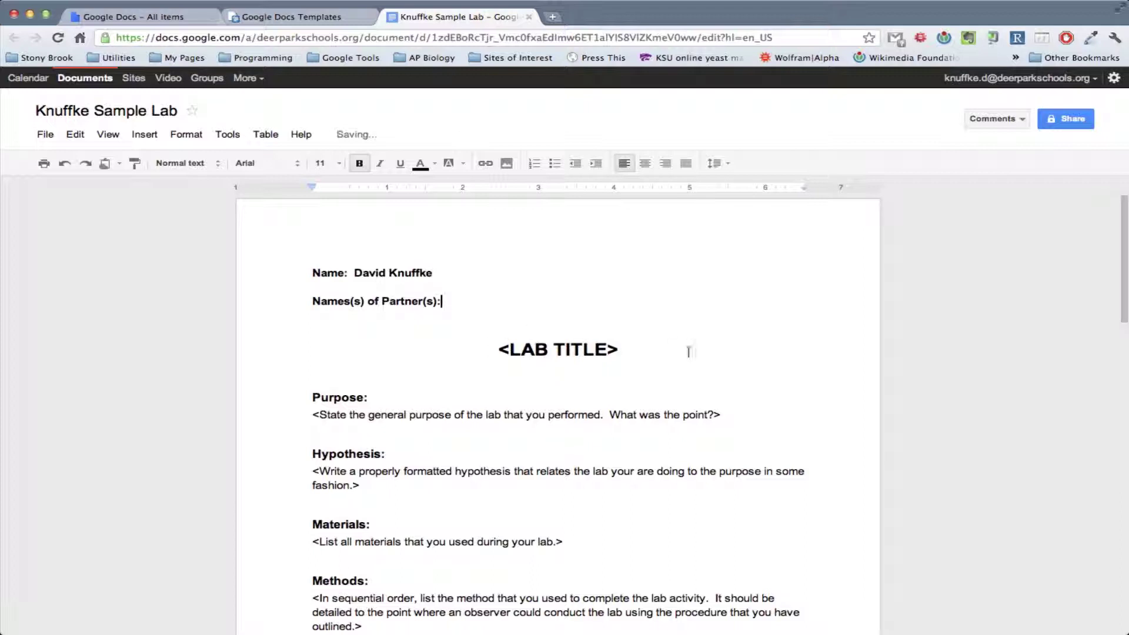
- Replace the <LAB TITLE> placeholder with 'Sample Lab', fixing the typo
left_click_drag(614, 351, 501, 350)
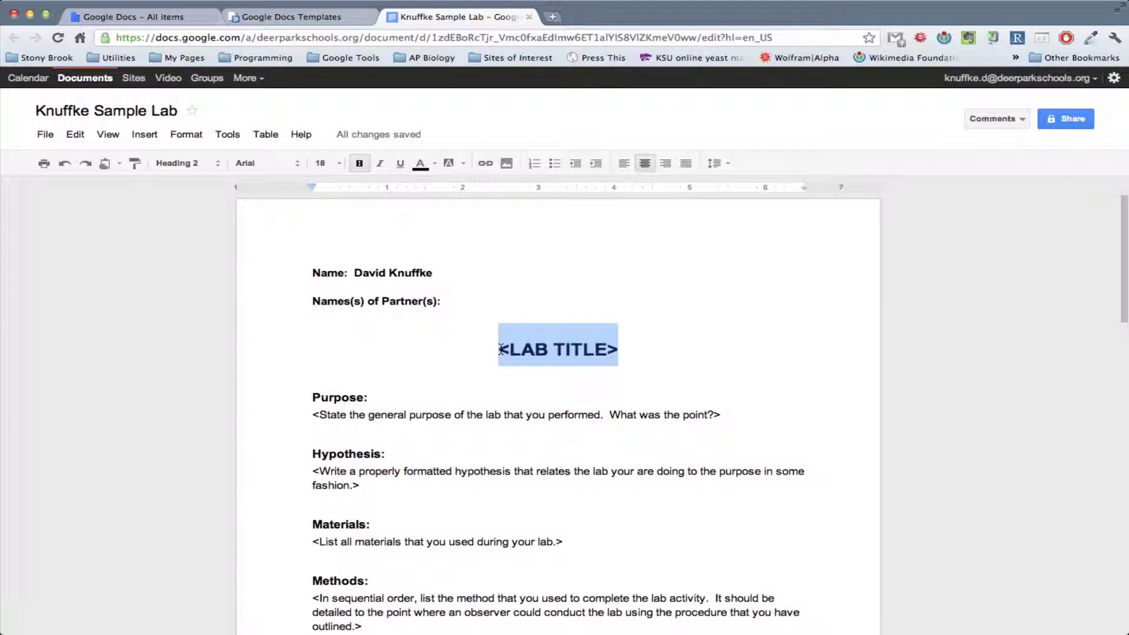
type("Same=")
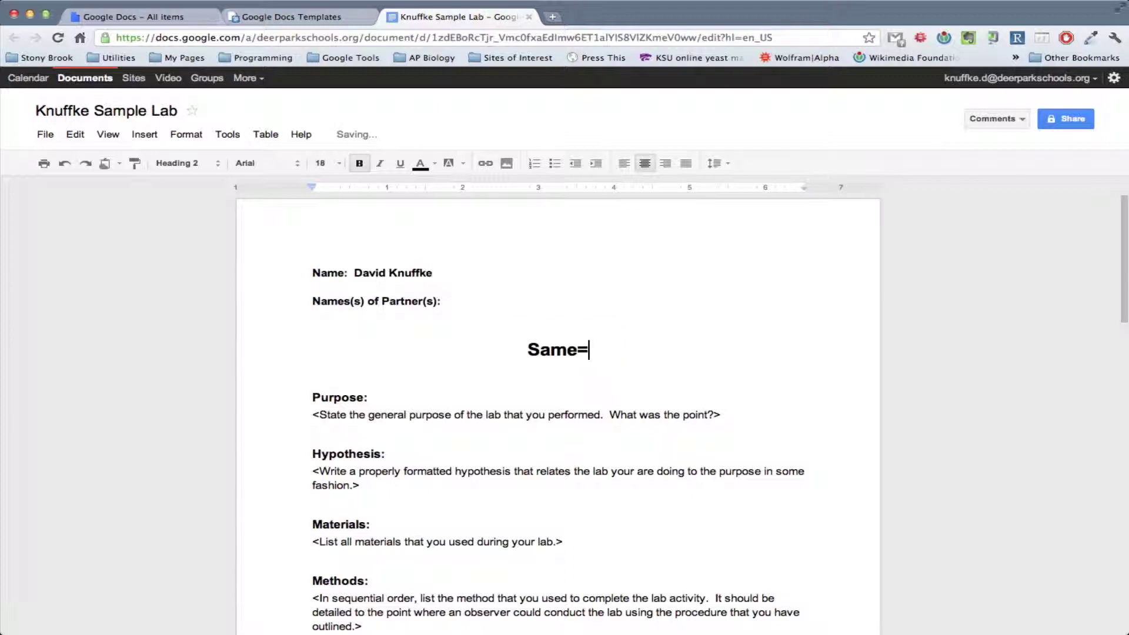
key("BackSpace")
key("BackSpace")
type("ple Lab")
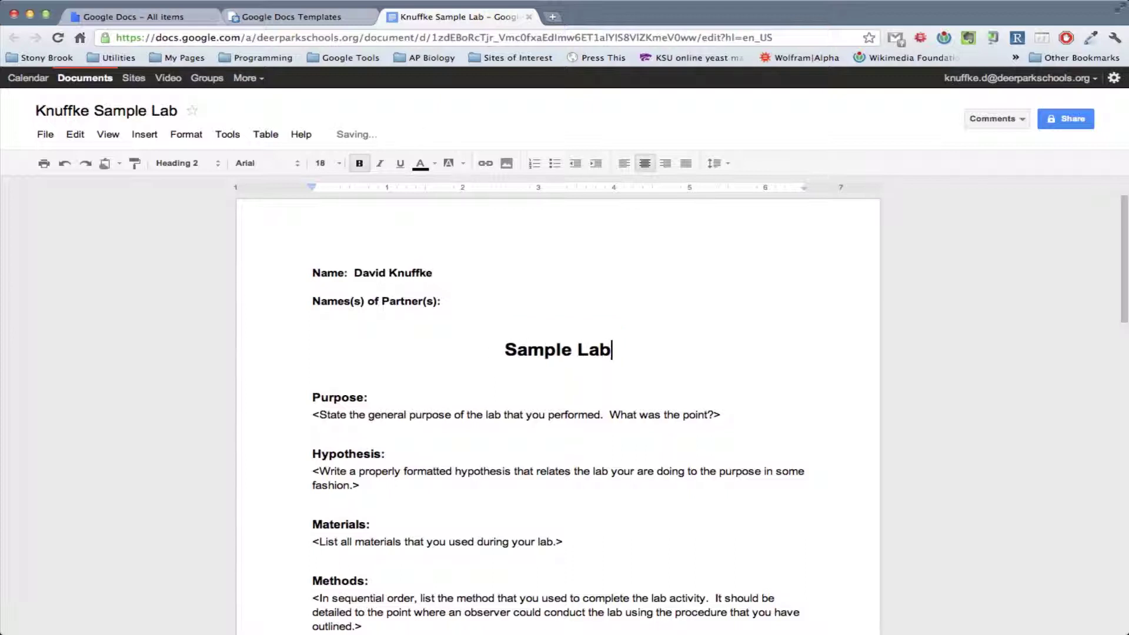
- Scroll down to the Data section and place the caret within its instructions
scroll(541, 411, "down", 5)
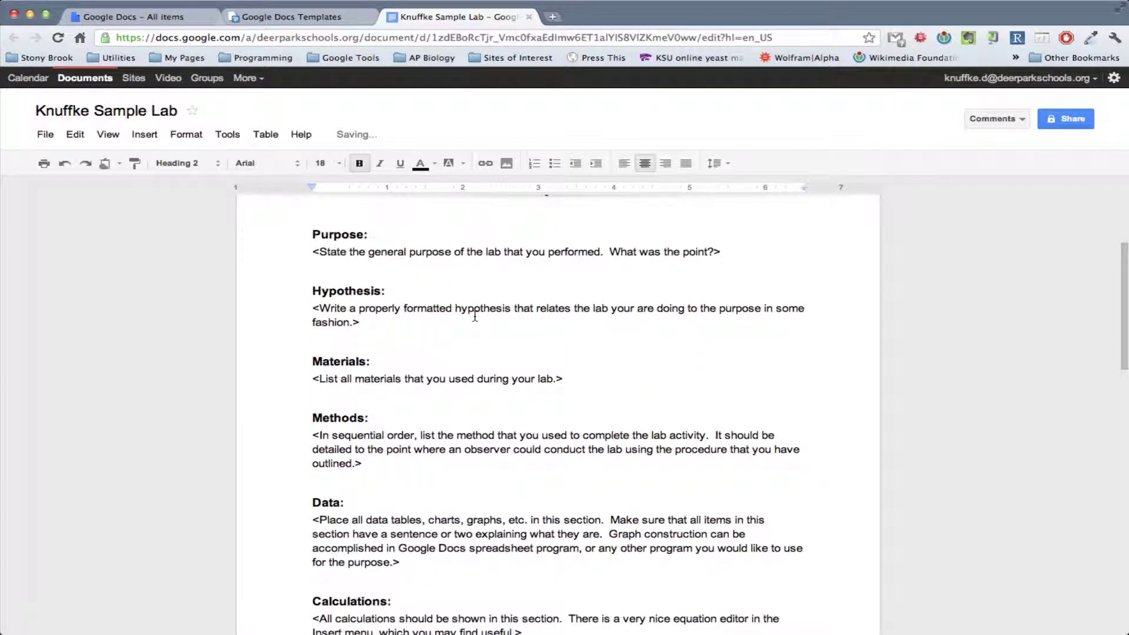
scroll(475, 317, "down", 2)
scroll(474, 316, "down", 4)
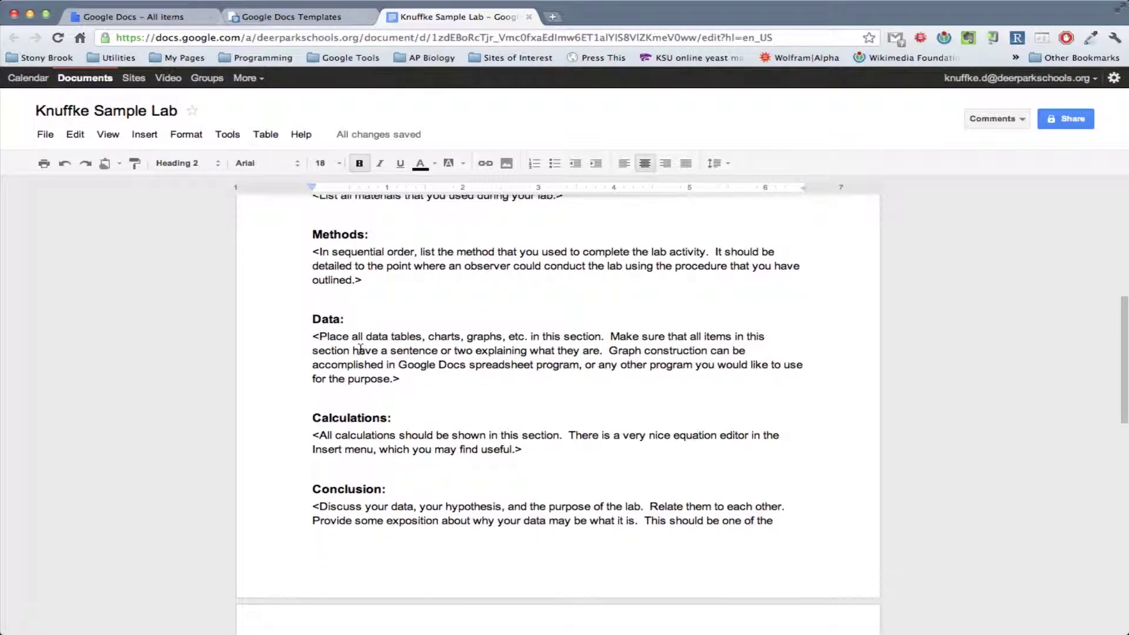
left_click(429, 377)
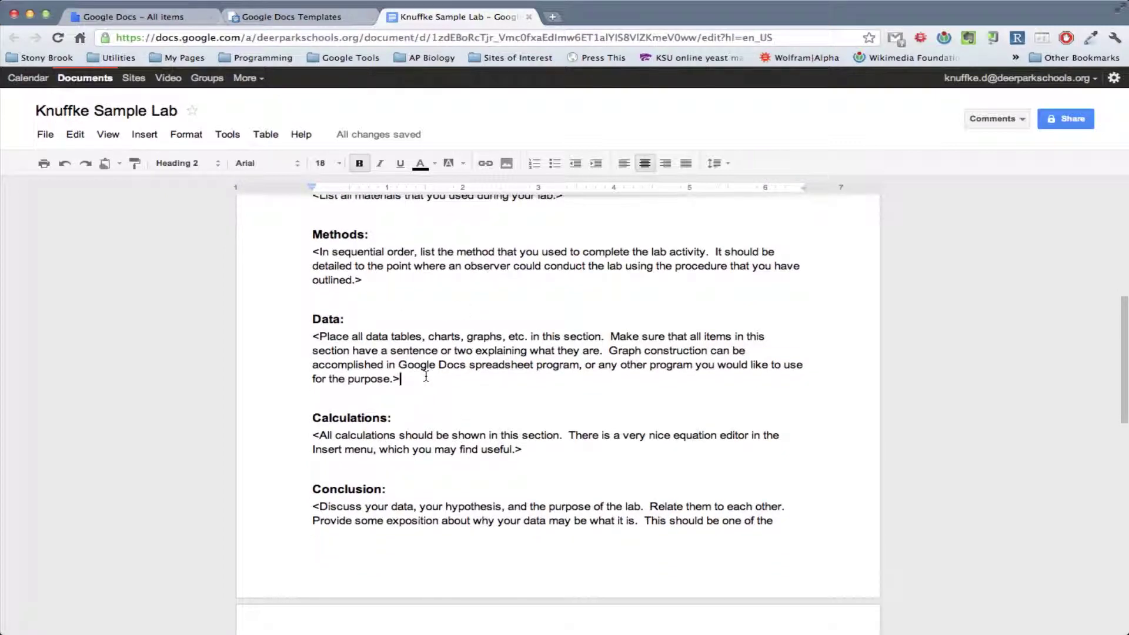
left_click(498, 339)
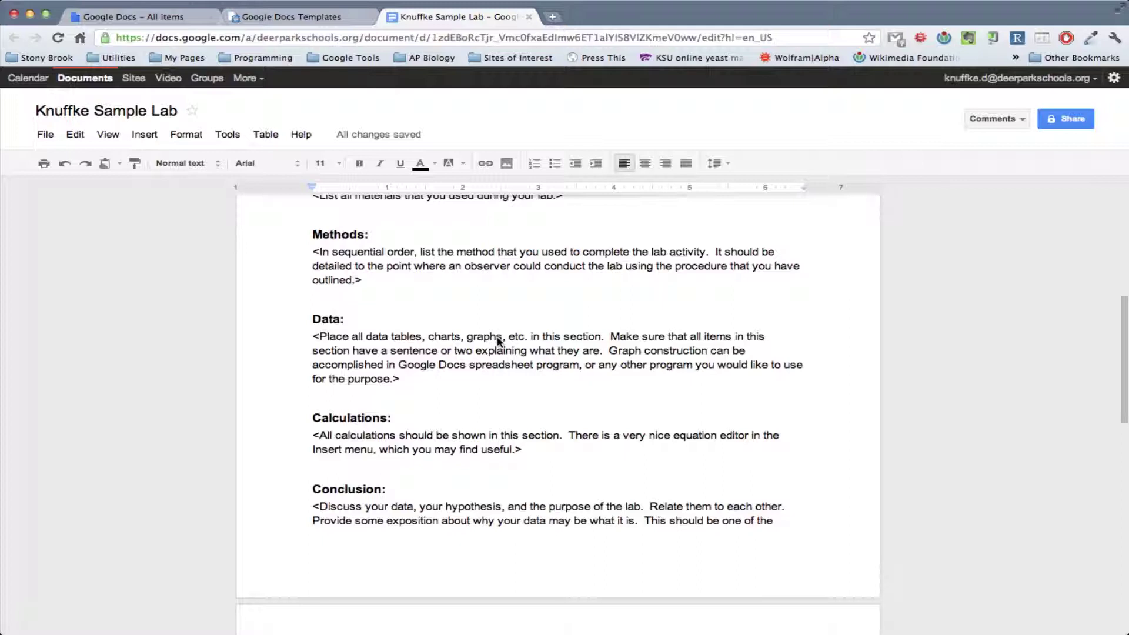
scroll(498, 340, "down", 2)
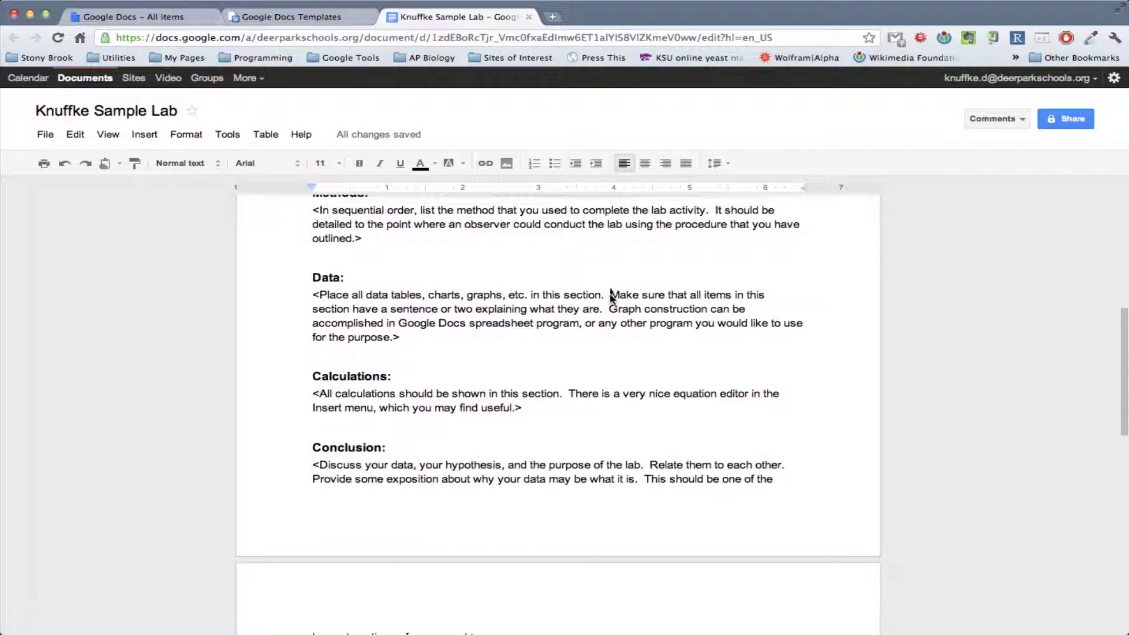
- Place the caret after the Calculations instructions and open the Insert menu
mouse_move(611, 296)
left_mouse_down()
mouse_move(612, 308)
mouse_move(598, 309)
left_mouse_up()
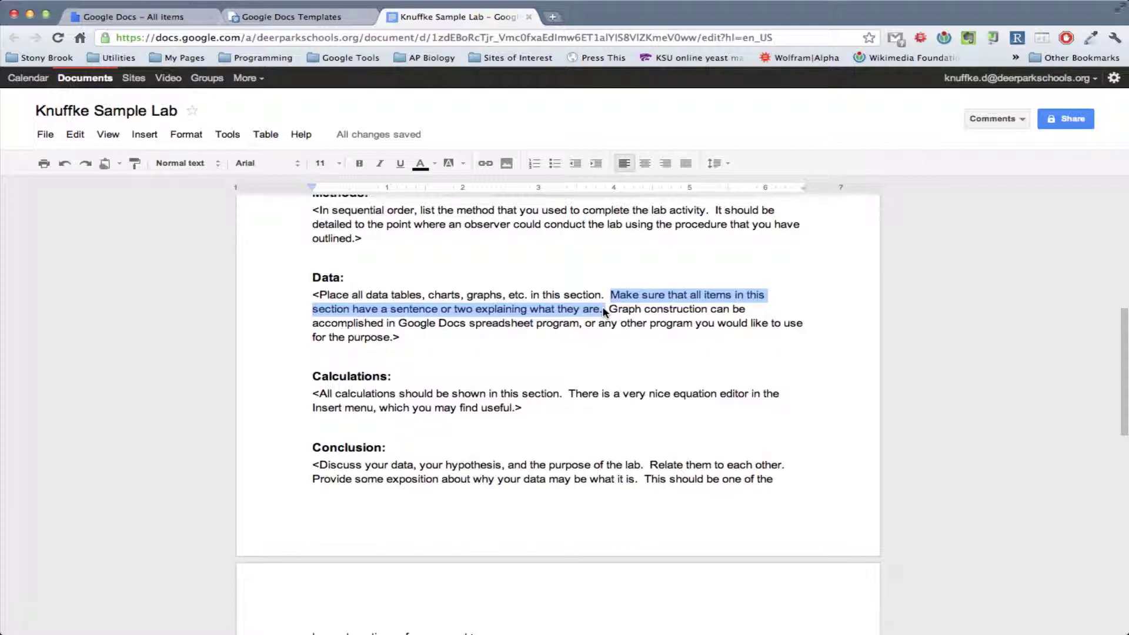
scroll(604, 312, "down", 3)
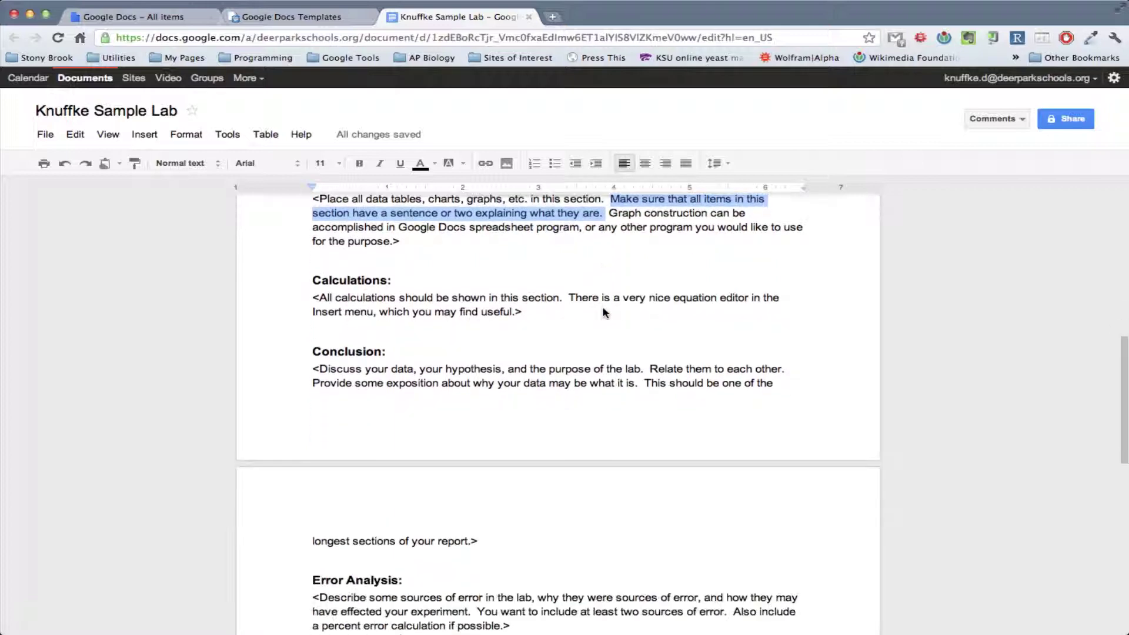
left_click(571, 308)
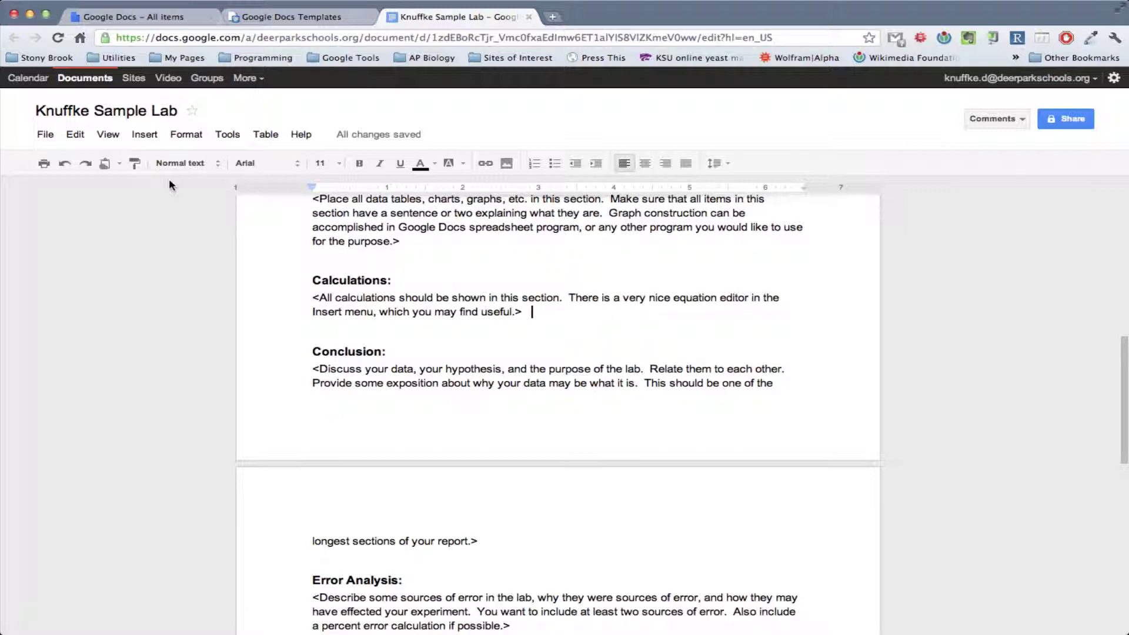
left_click(152, 134)
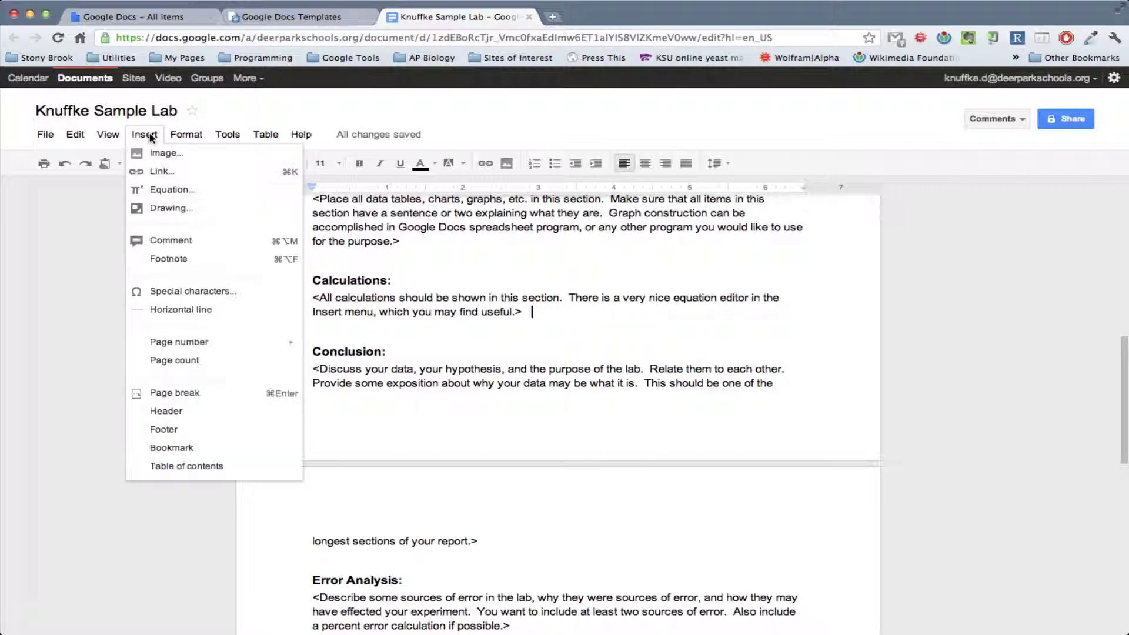
- Insert an equation, browse its Greek letter and root palettes, then return to Calculations
left_click(181, 189)
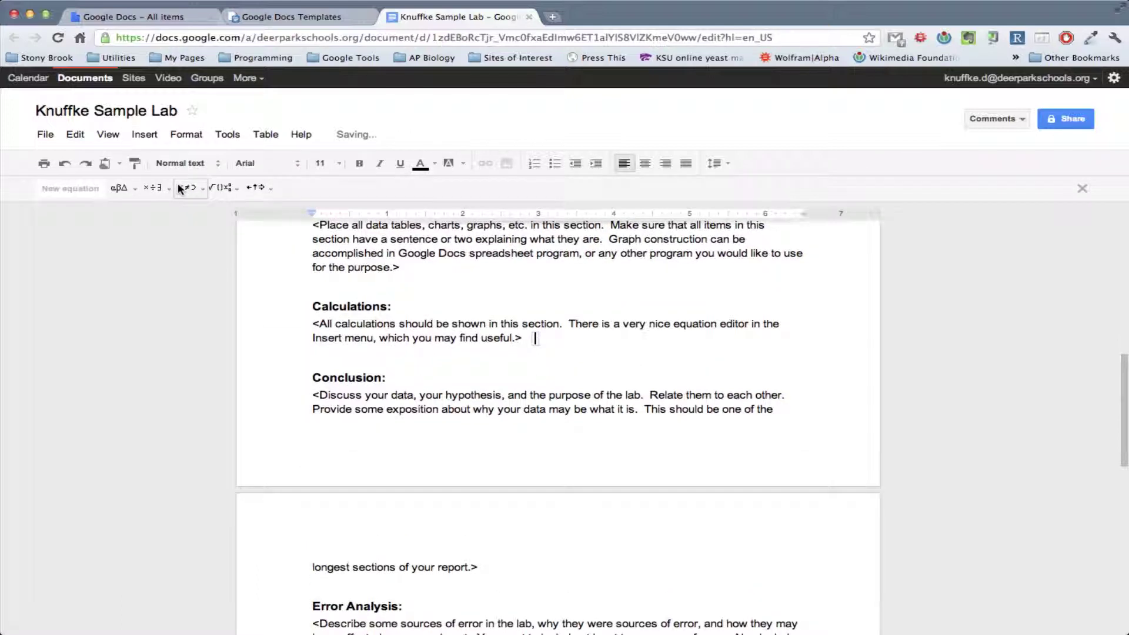
left_click(122, 189)
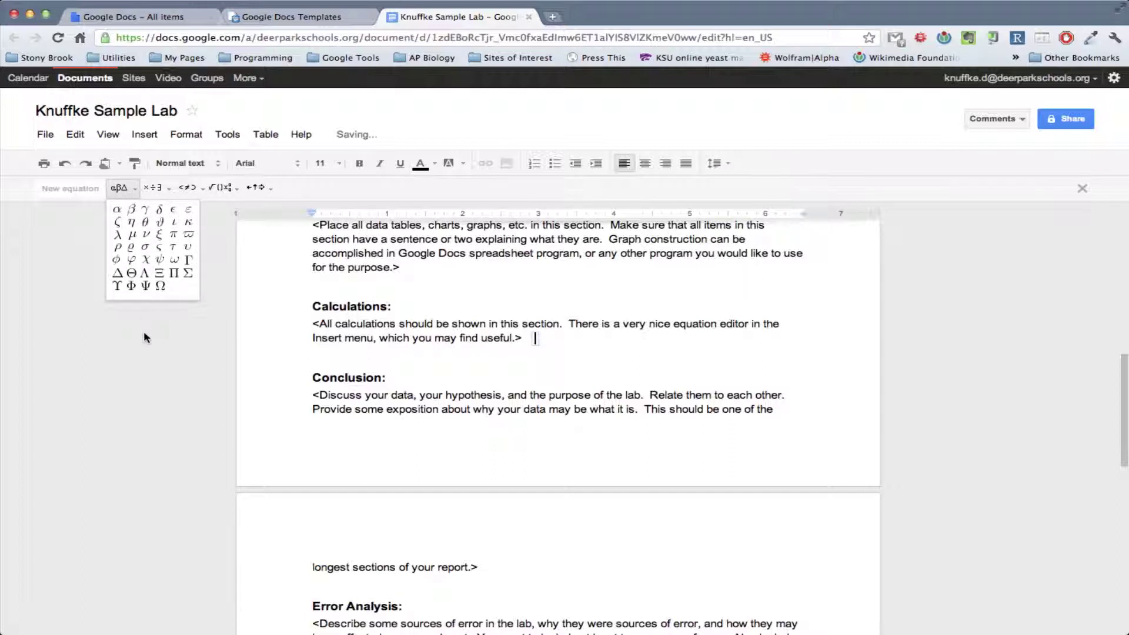
left_click(223, 188)
left_click(103, 297)
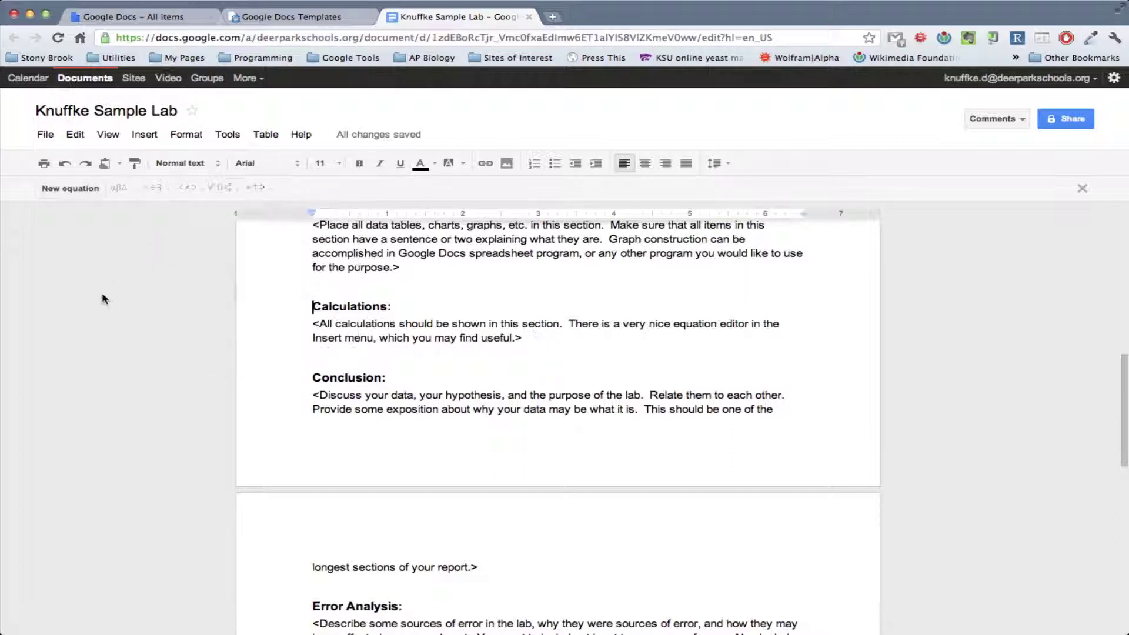
scroll(521, 336, "down", 2)
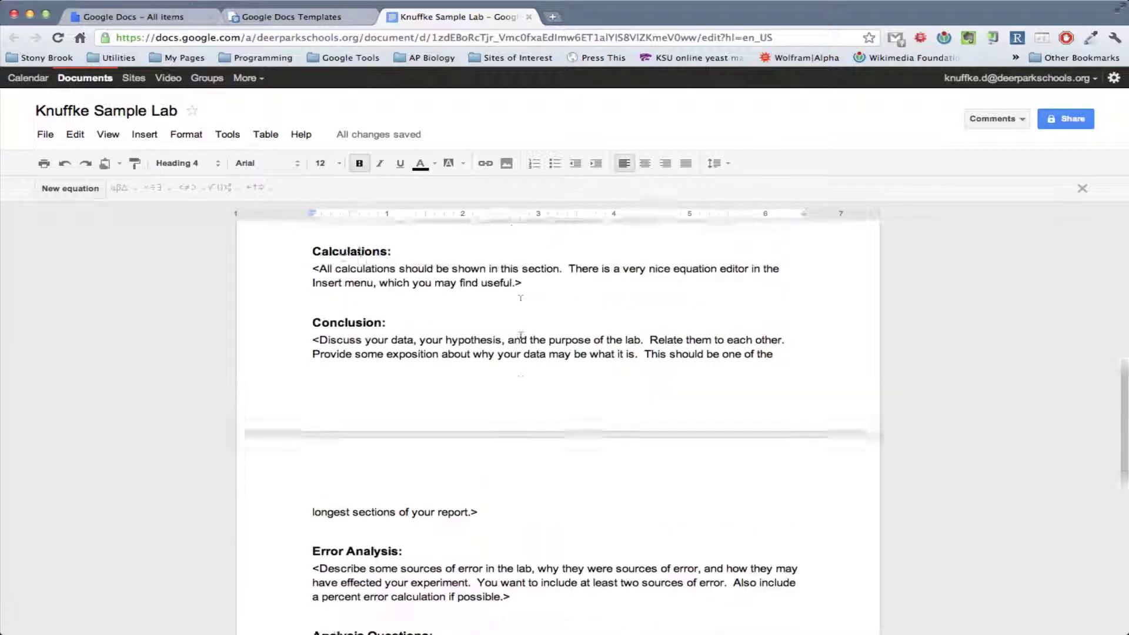
scroll(521, 336, "up", 1)
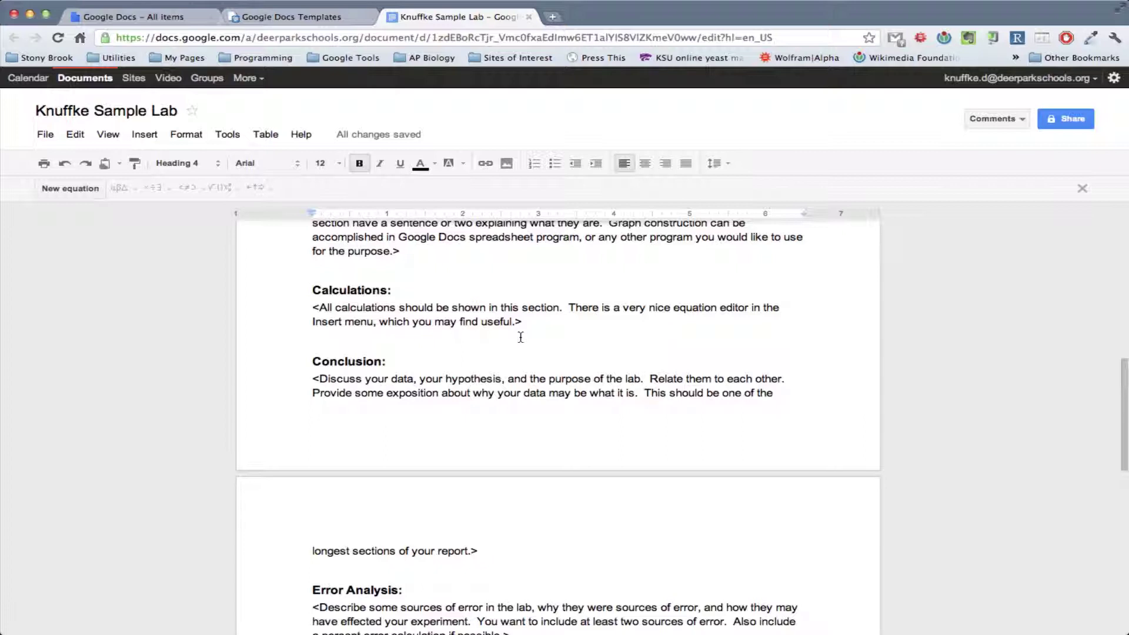
left_click(548, 325)
scroll(438, 364, "down", 3)
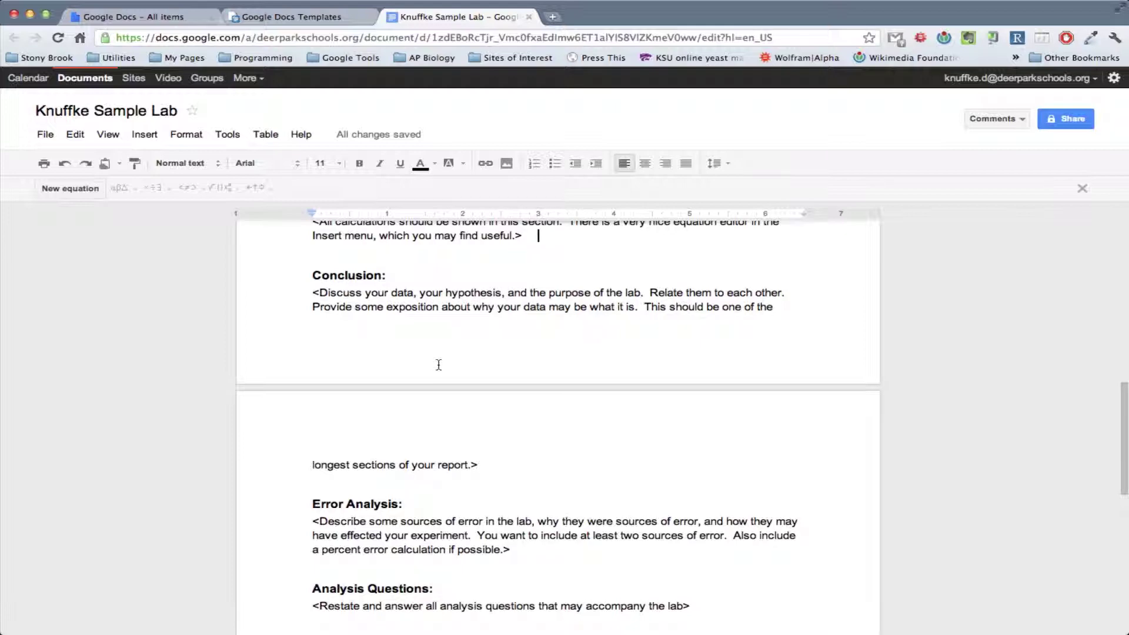
scroll(439, 364, "up", 3)
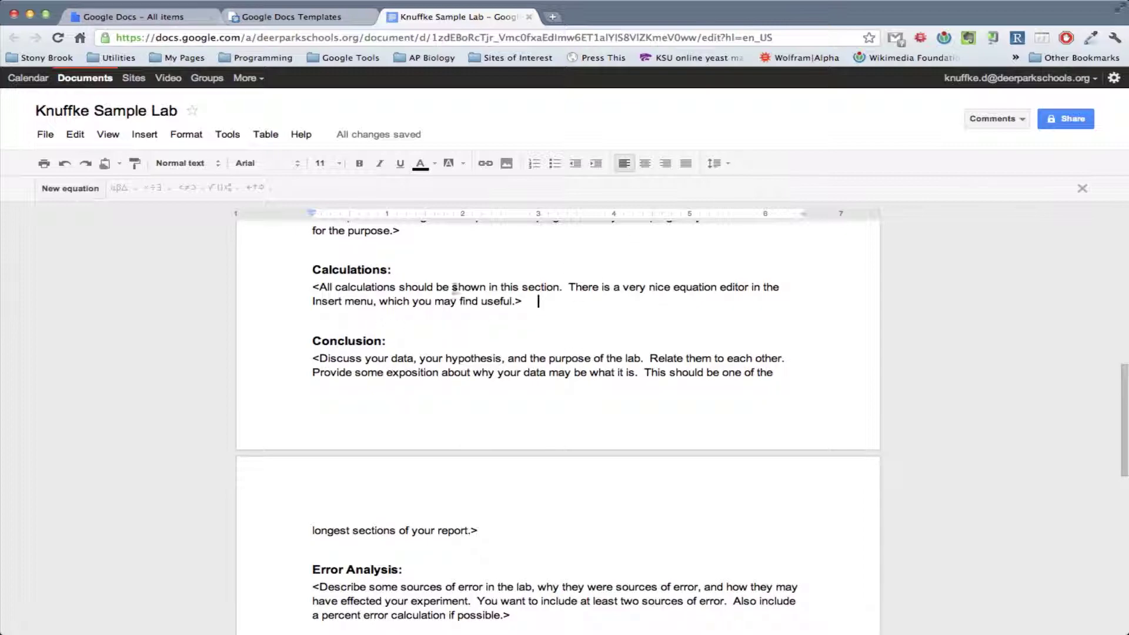
scroll(456, 295, "down", 4)
scroll(457, 295, "down", 4)
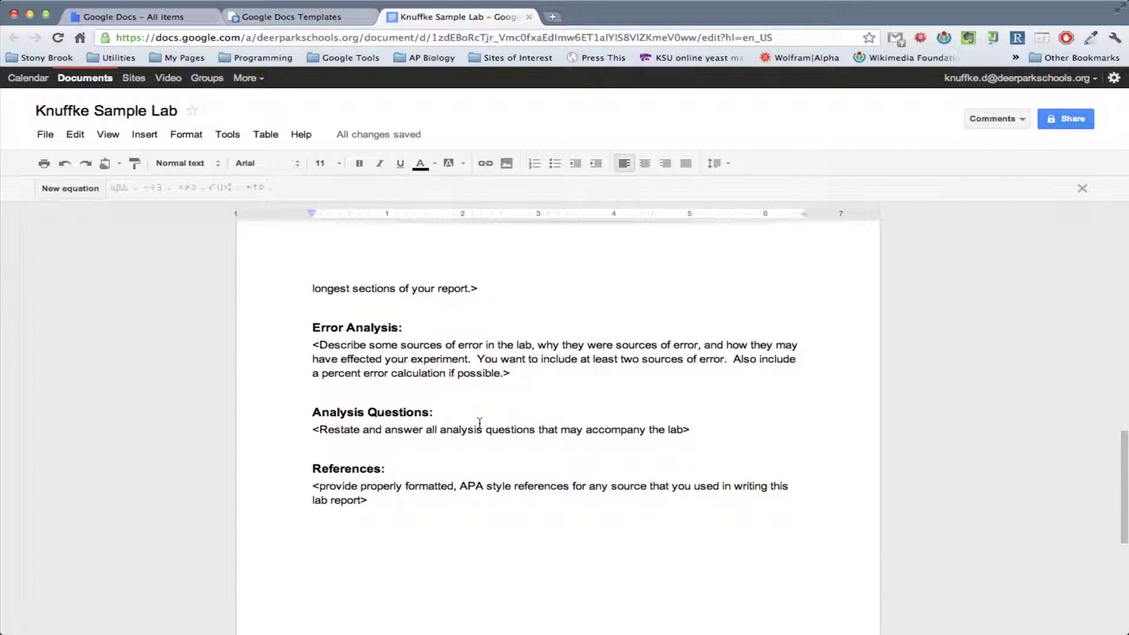
scroll(600, 419, "down", 1)
scroll(599, 418, "down", 3)
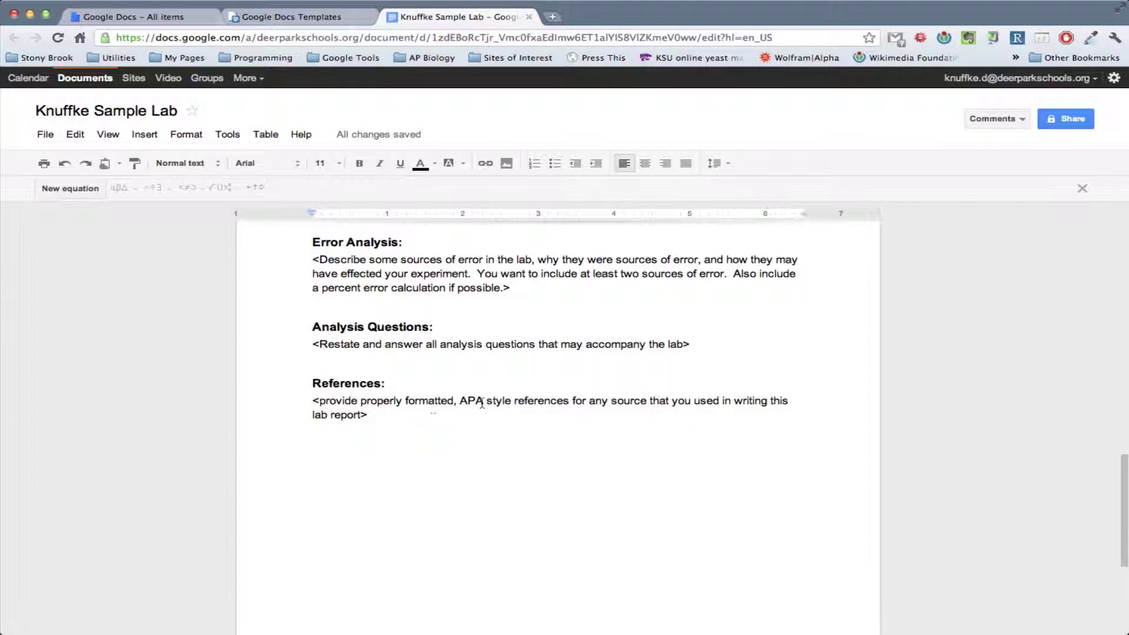
left_click_drag(487, 402, 463, 403)
left_click(413, 417)
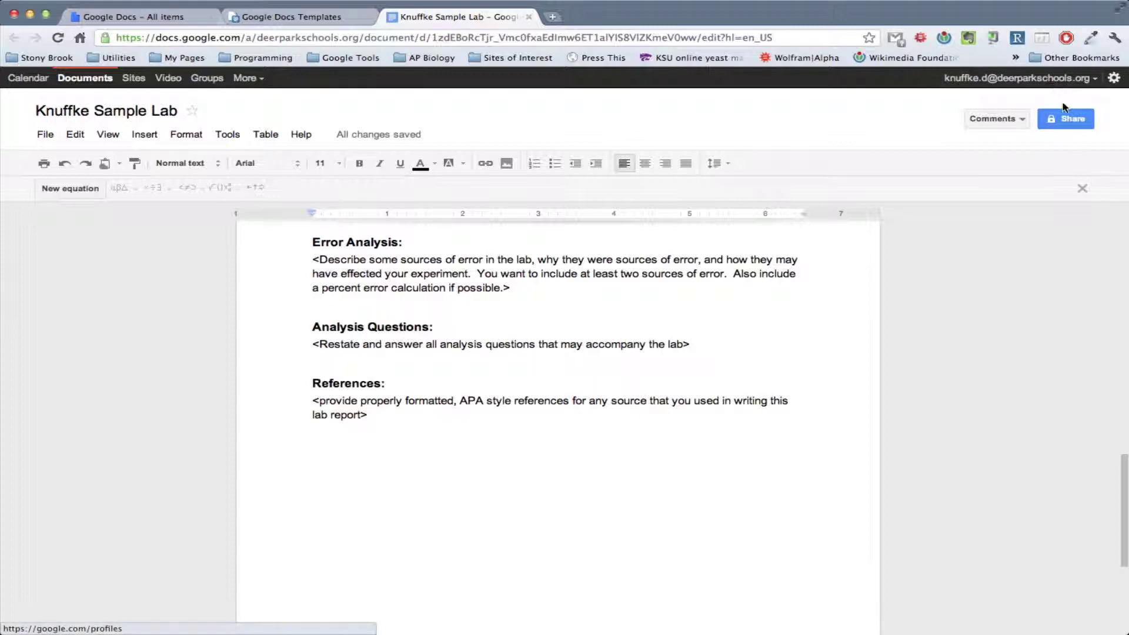
left_click(1075, 120)
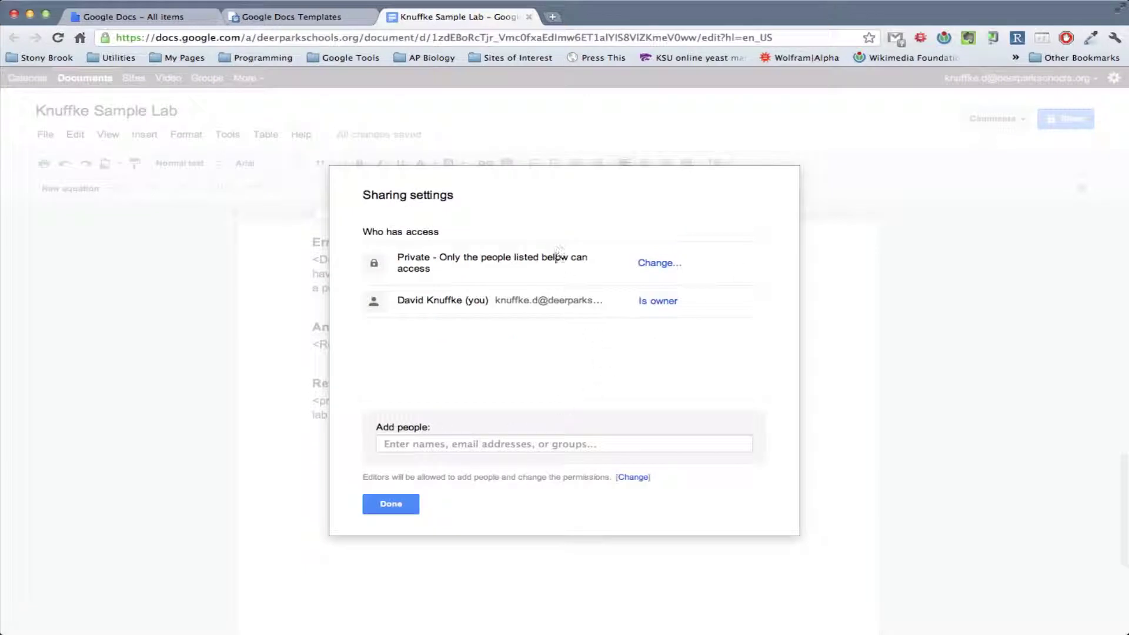
left_click(442, 445)
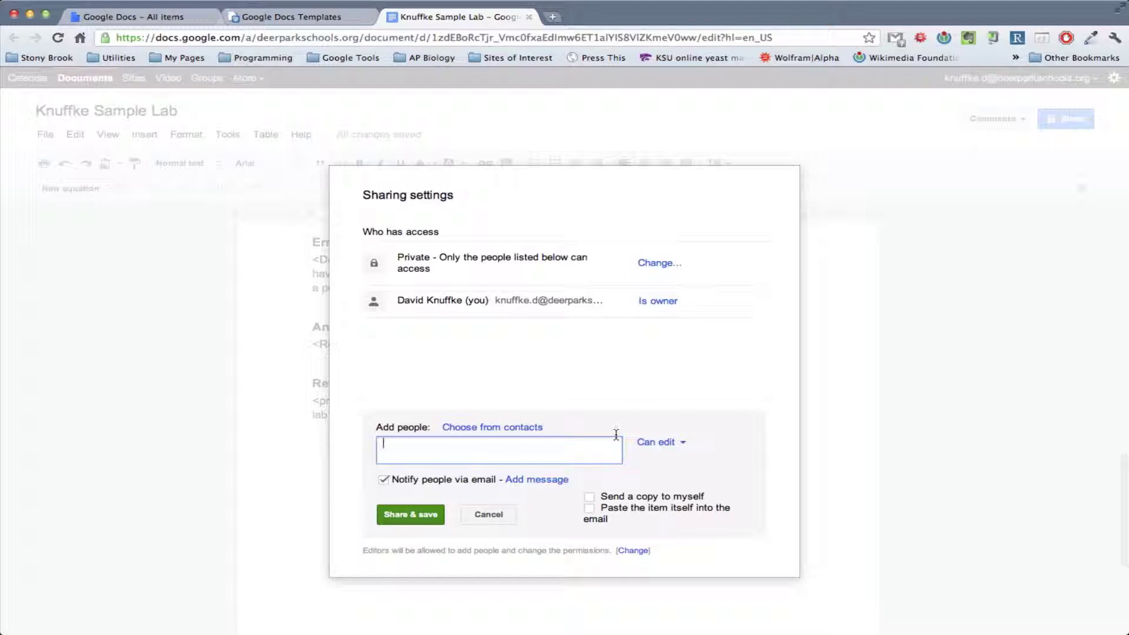
left_click(682, 446)
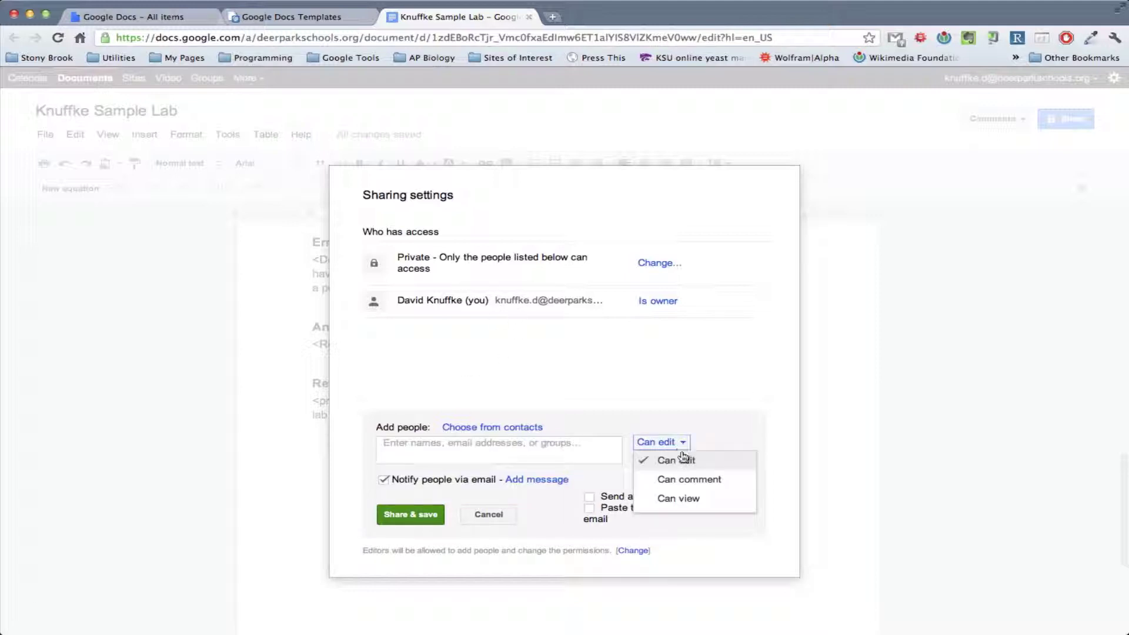
left_click(683, 450)
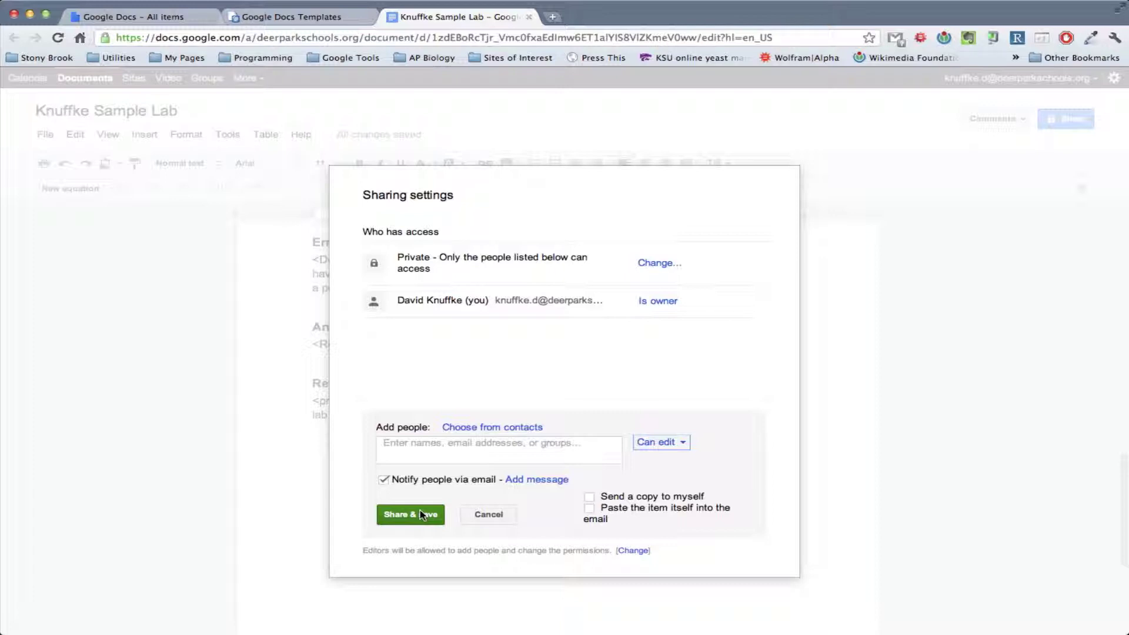
left_click(501, 516)
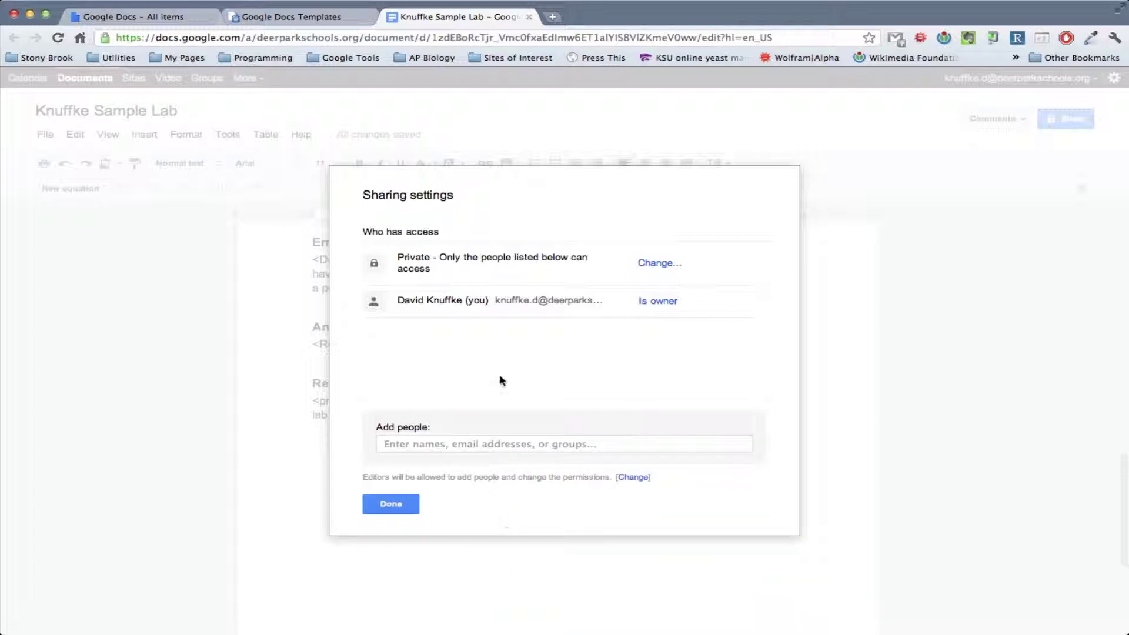
left_click(390, 504)
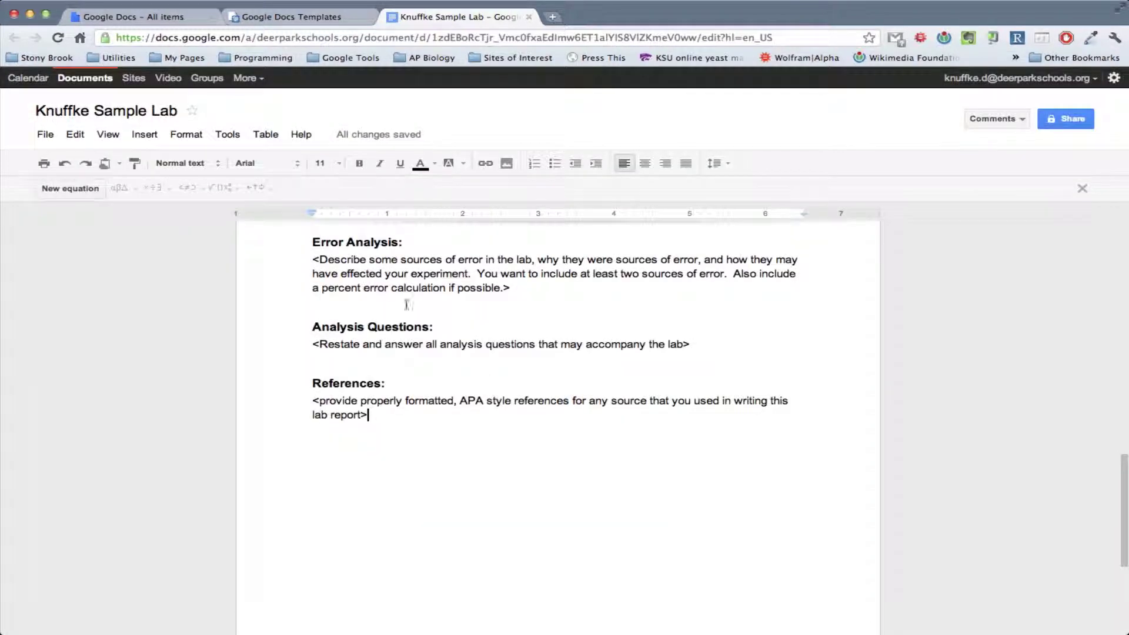
- Close the lab report's browser tab
left_click(530, 17)
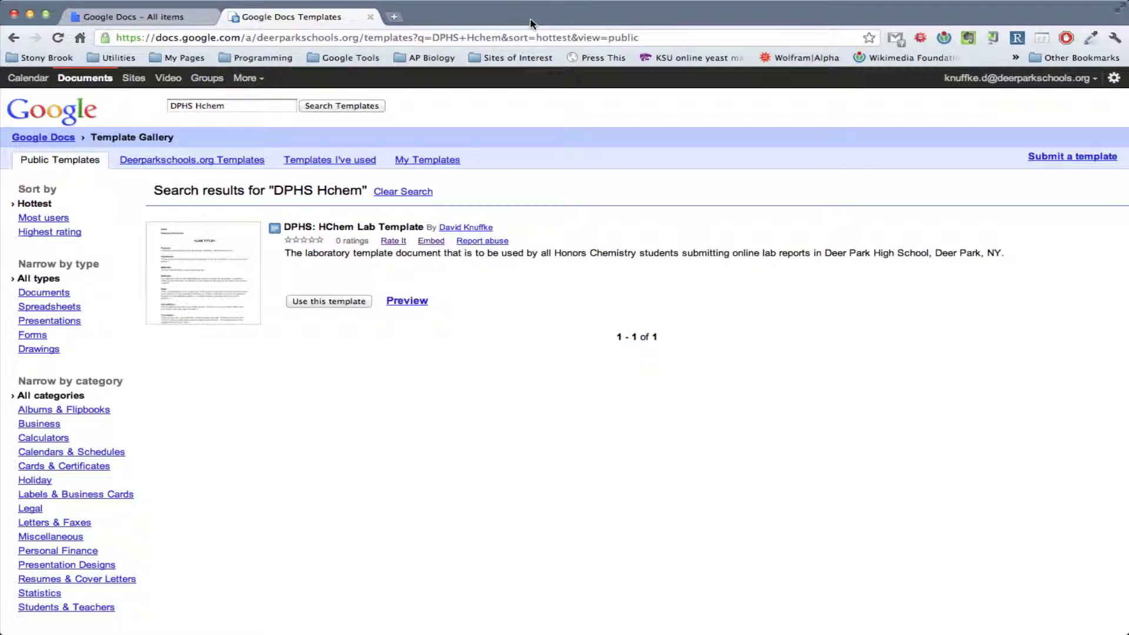
- Switch to the All items tab and show the Docs Home list
left_click(161, 21)
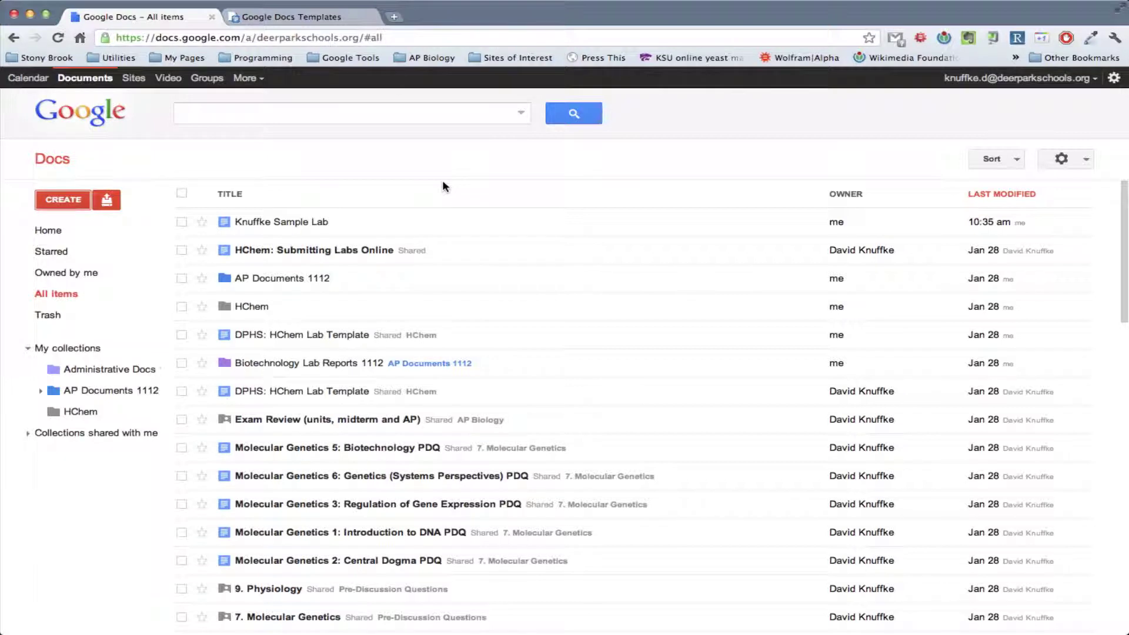
left_click(37, 228)
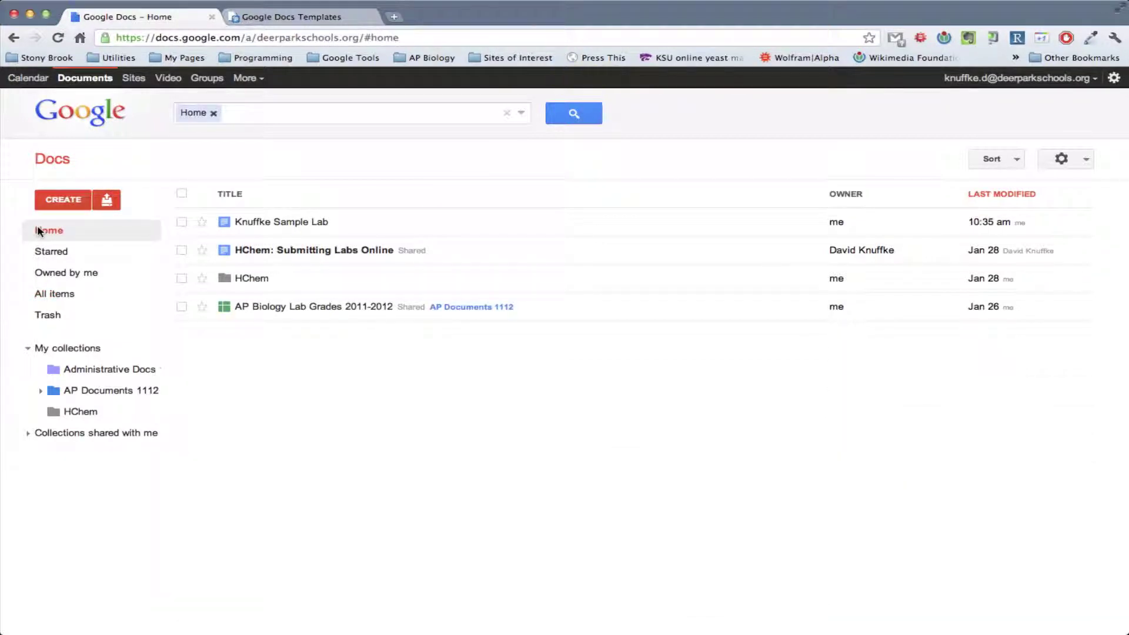